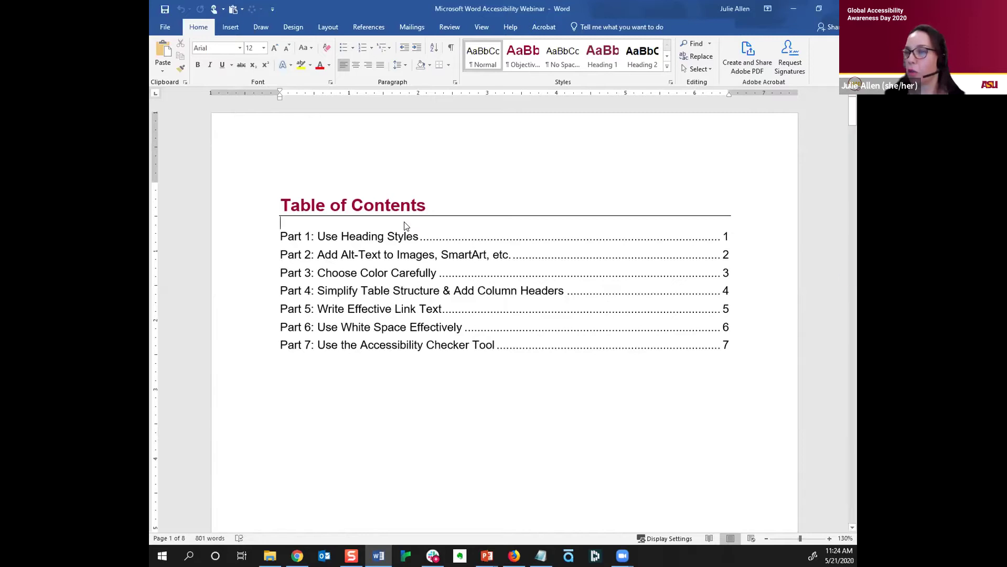
Apply the Heading 1 style to the "Heading Level 1" line in the Part 1 section
scroll(404, 226, "down", 1)
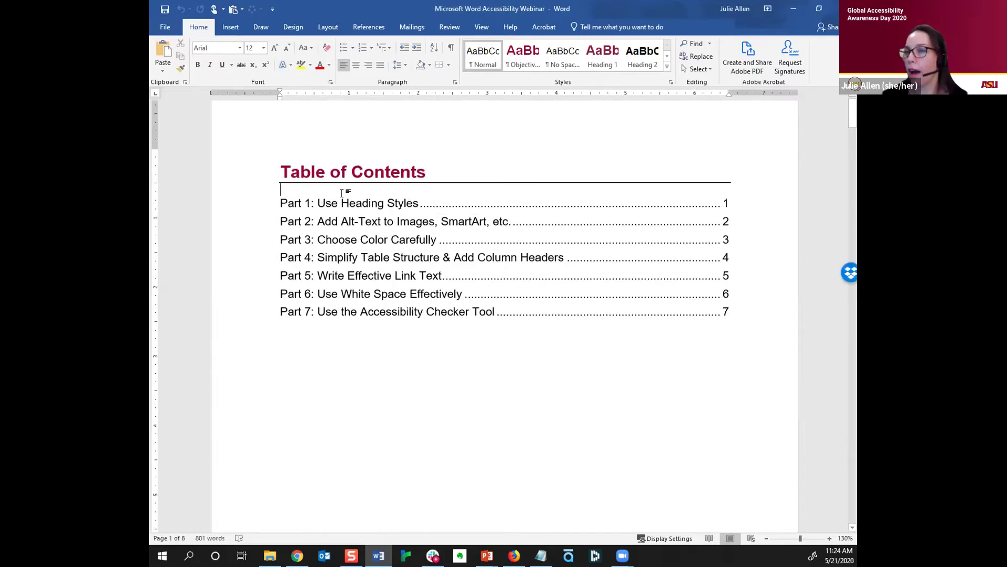
scroll(349, 212, "down", 8)
scroll(349, 212, "down", 10)
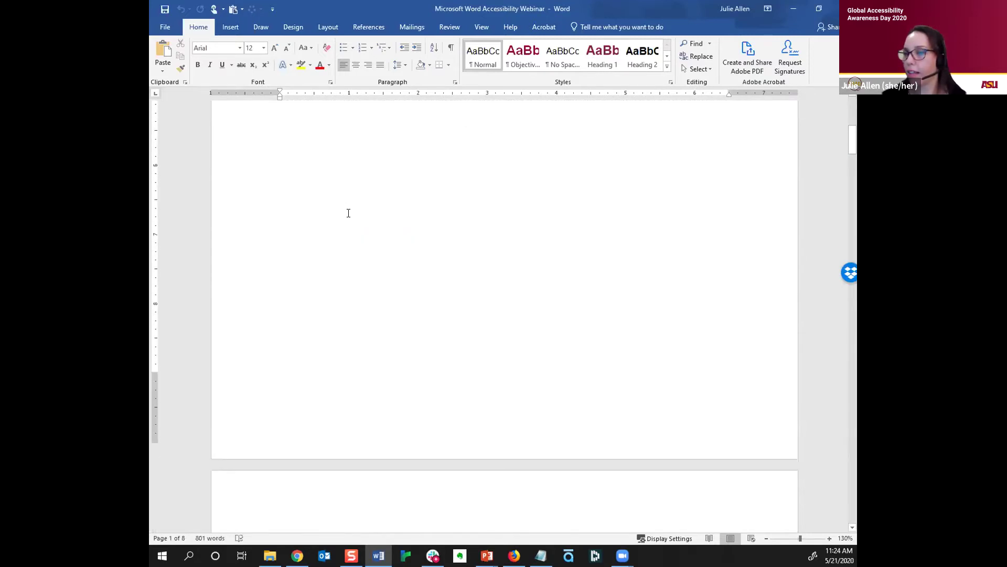
scroll(349, 212, "down", 1)
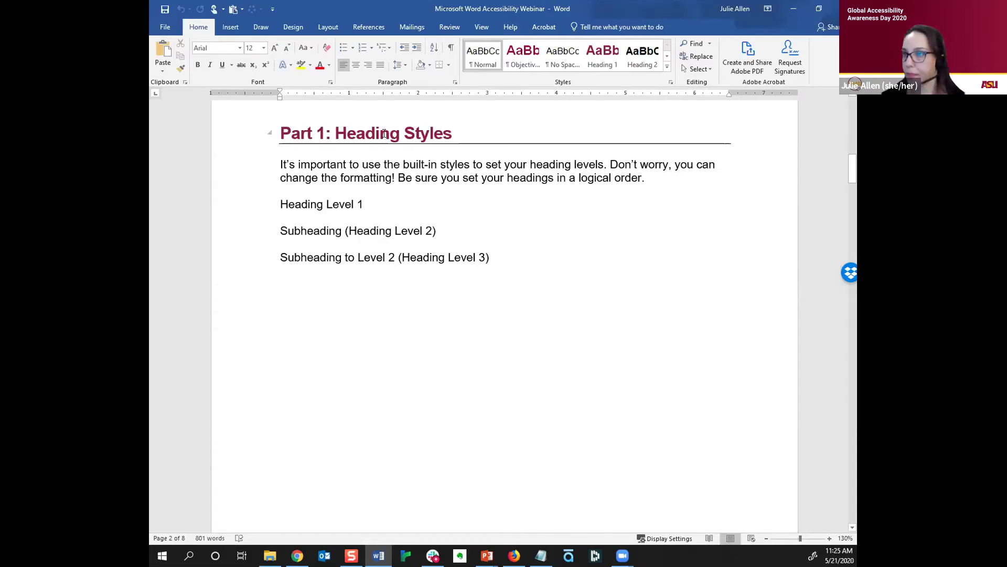
scroll(314, 163, "down", 1)
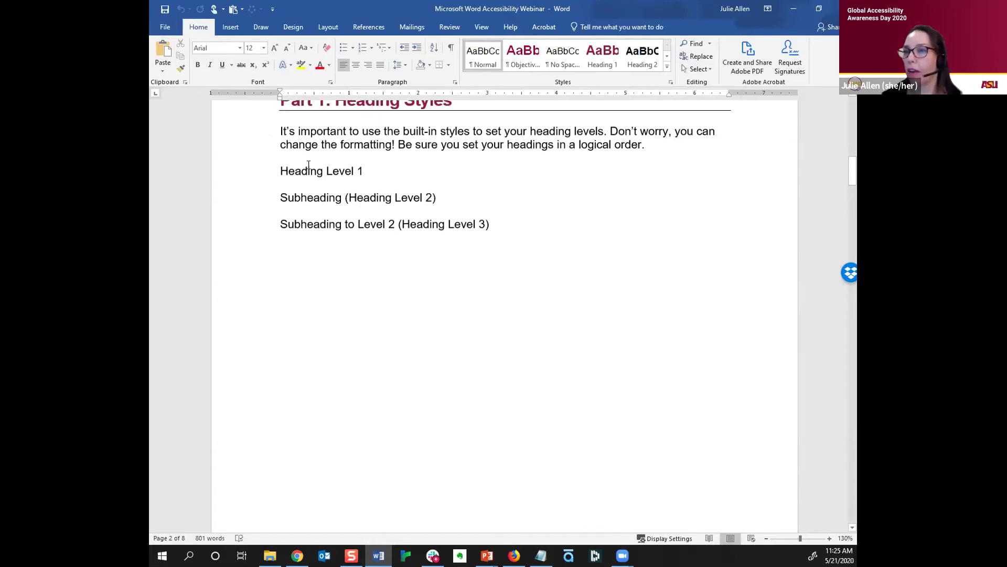
left_click(283, 171)
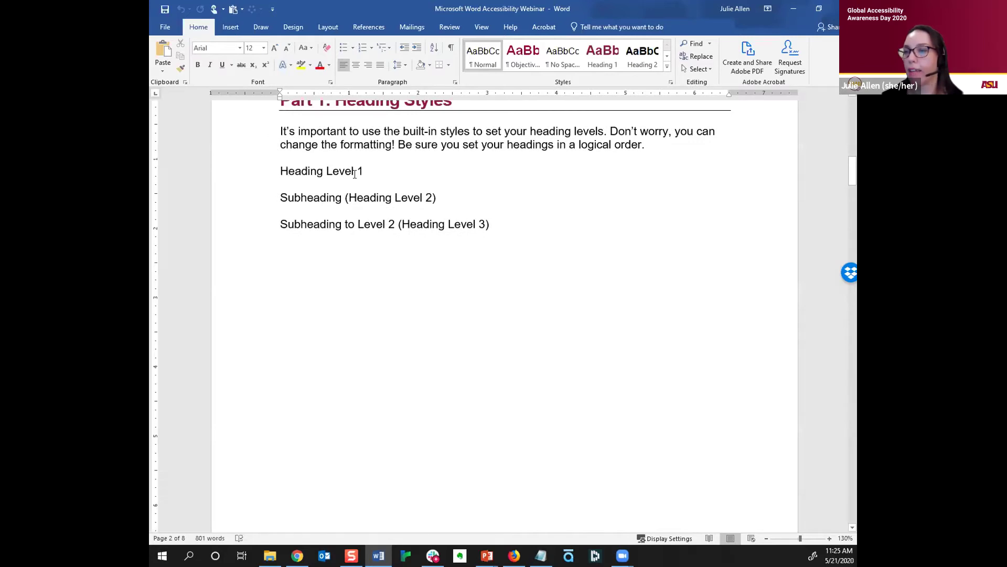
left_click(292, 171)
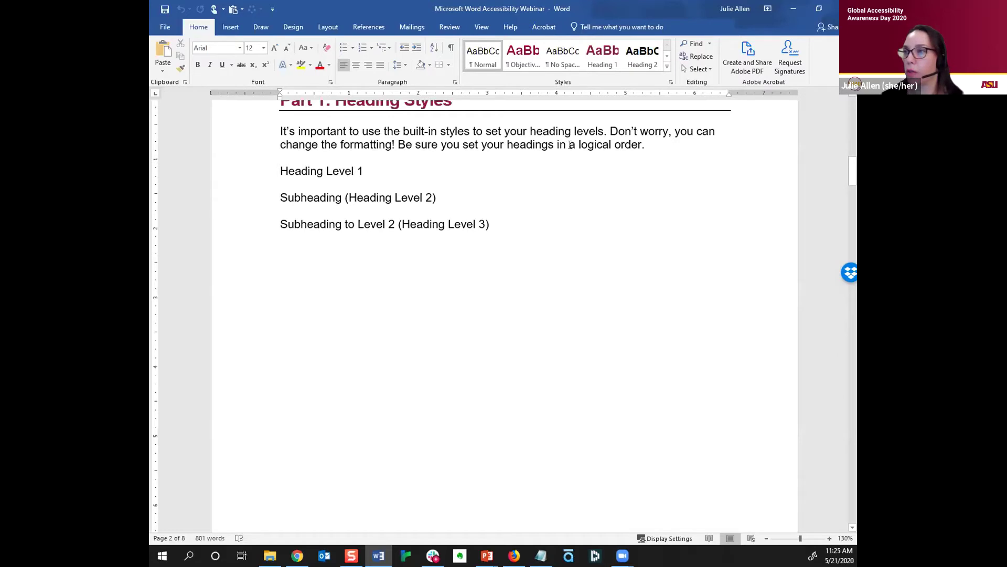
left_click(596, 61)
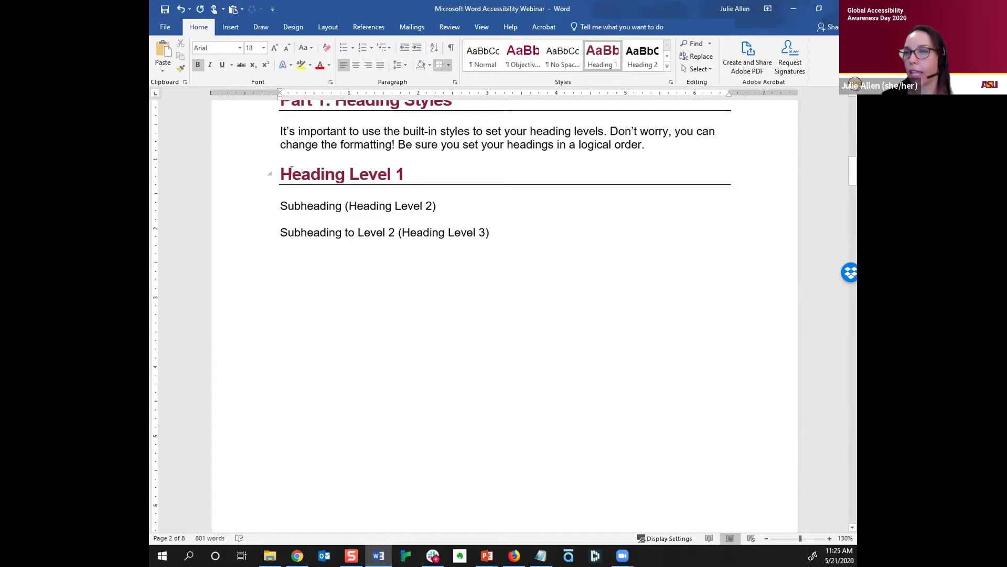
Recolor the "Heading Level 1" text with a dark blue-gray theme color
scroll(292, 171, "up", 1)
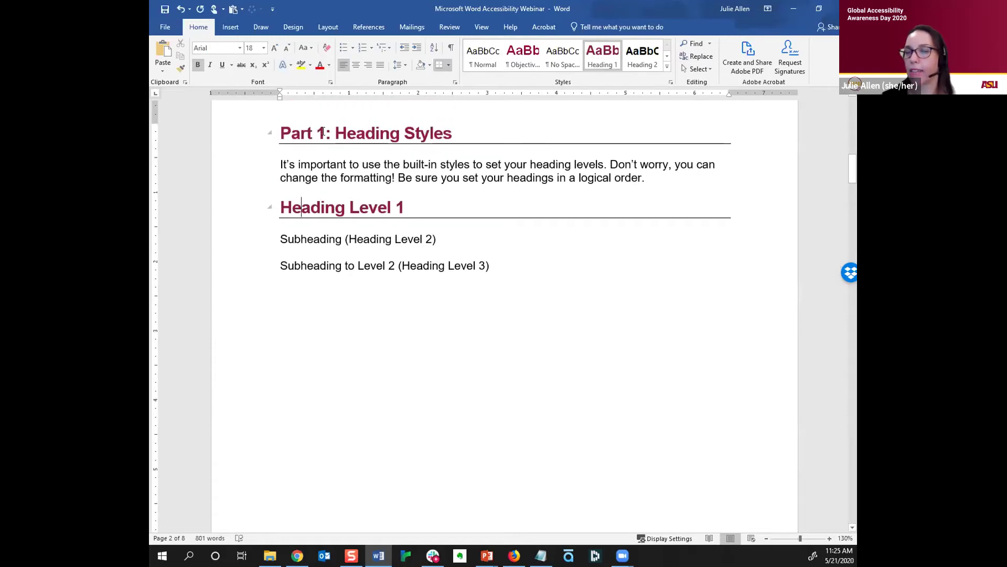
left_click(324, 132)
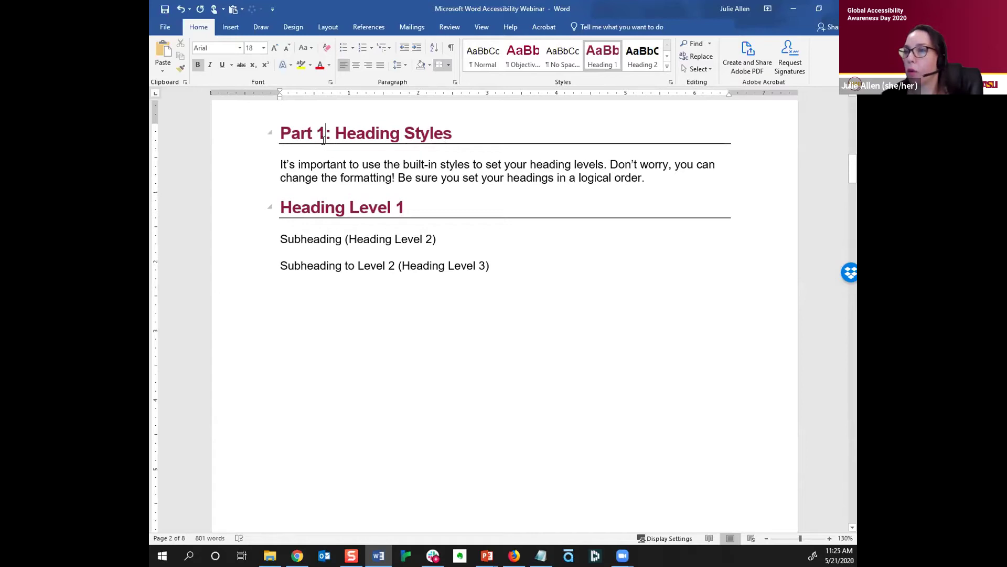
left_click(345, 208)
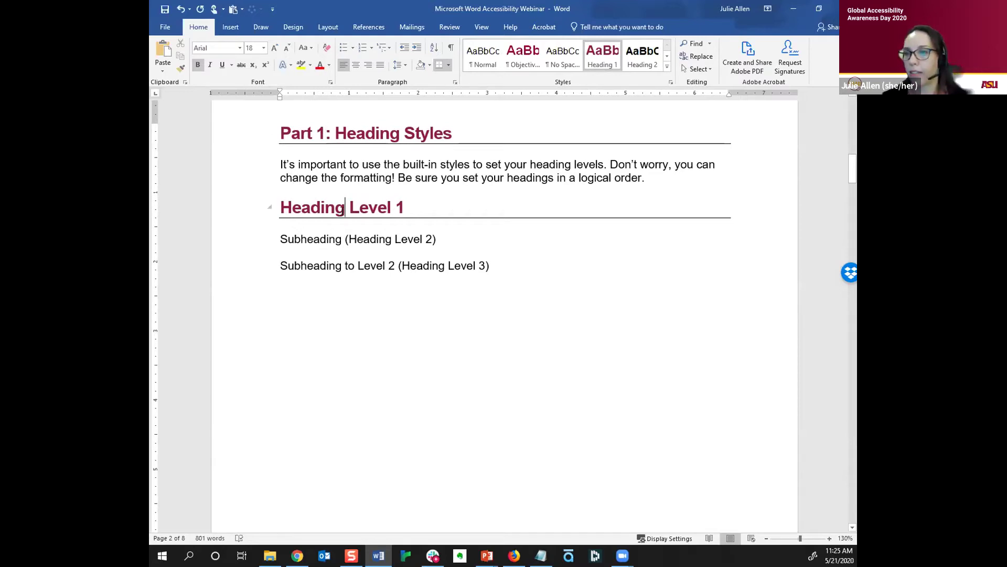
triple_click(398, 210)
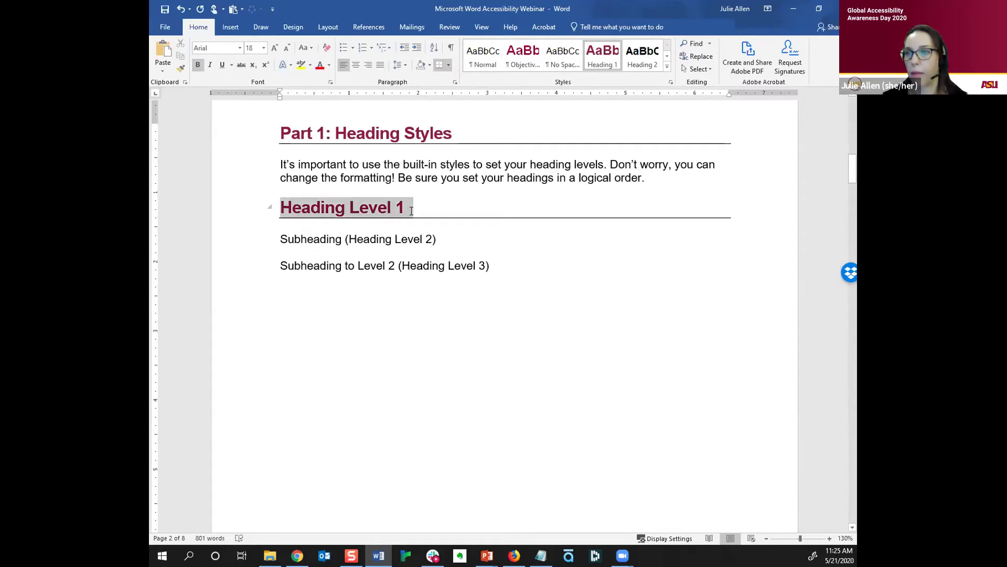
left_click(329, 64)
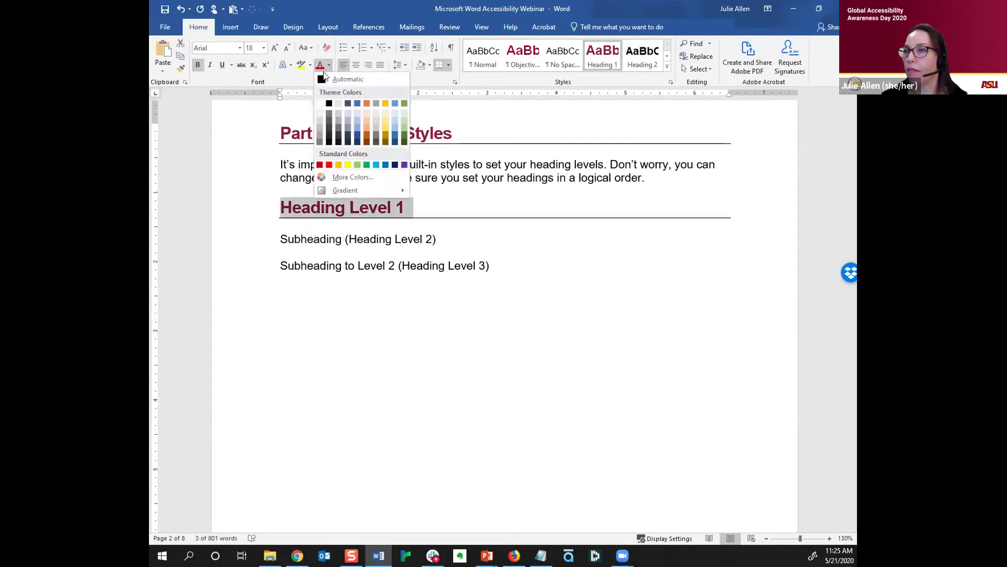
left_click(346, 134)
left_click(336, 208)
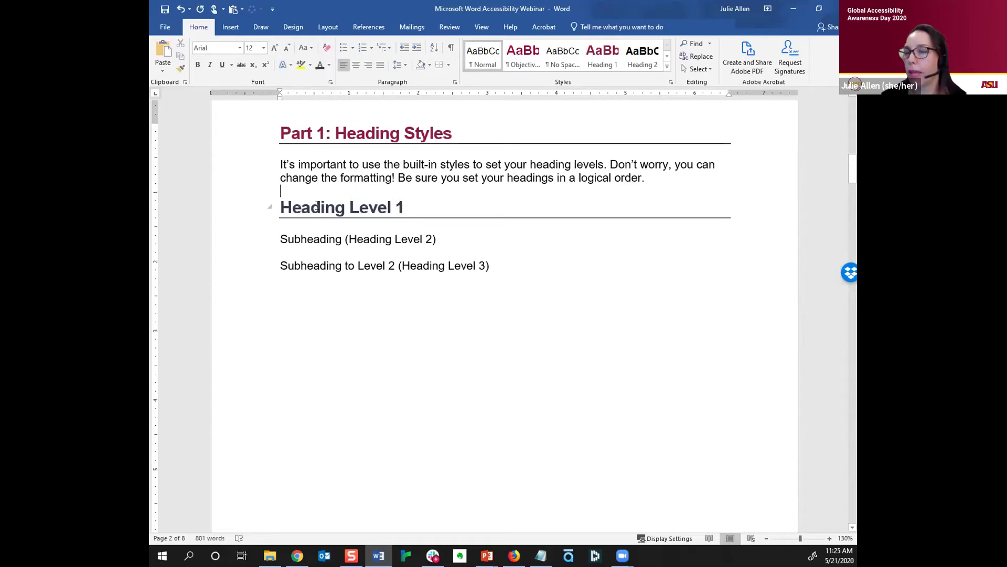
left_click(347, 200)
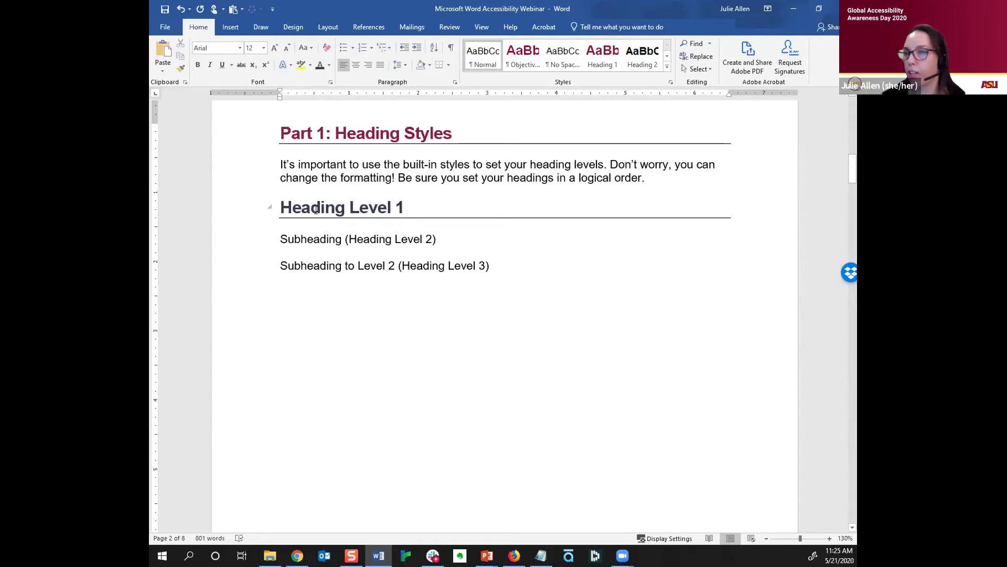
Update the Heading 1 style to match the recolored "Heading Level 1" line
left_click(320, 209)
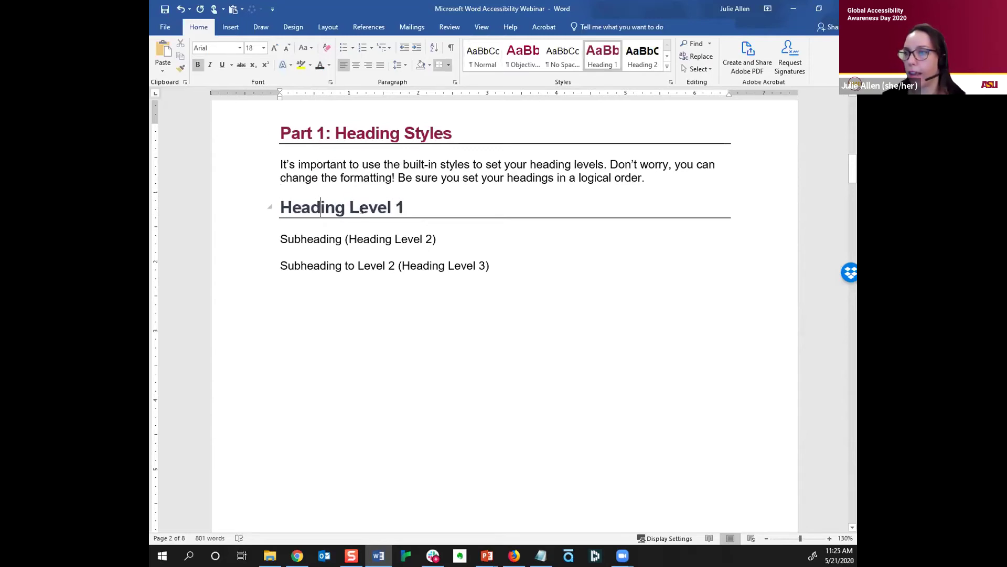
right_click(605, 59)
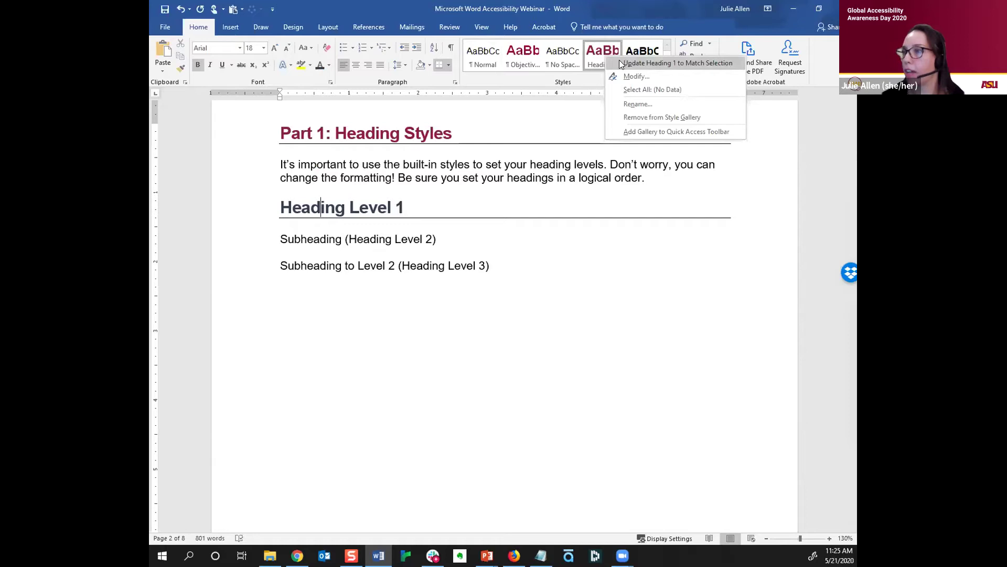
left_click(621, 64)
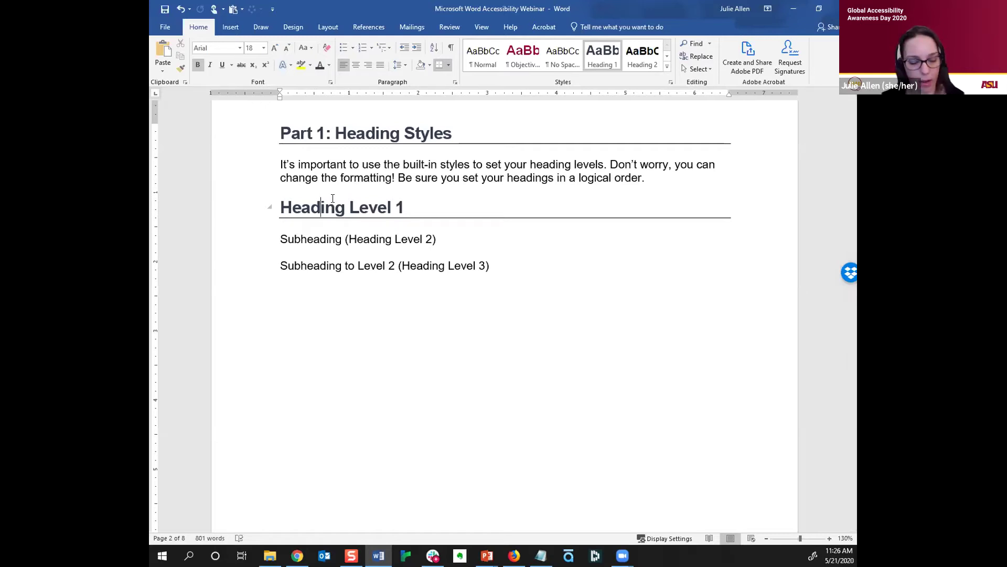
Undo the Heading 1 style update and the recoloring of the "Heading Level 1" text
key("ctrl+z")
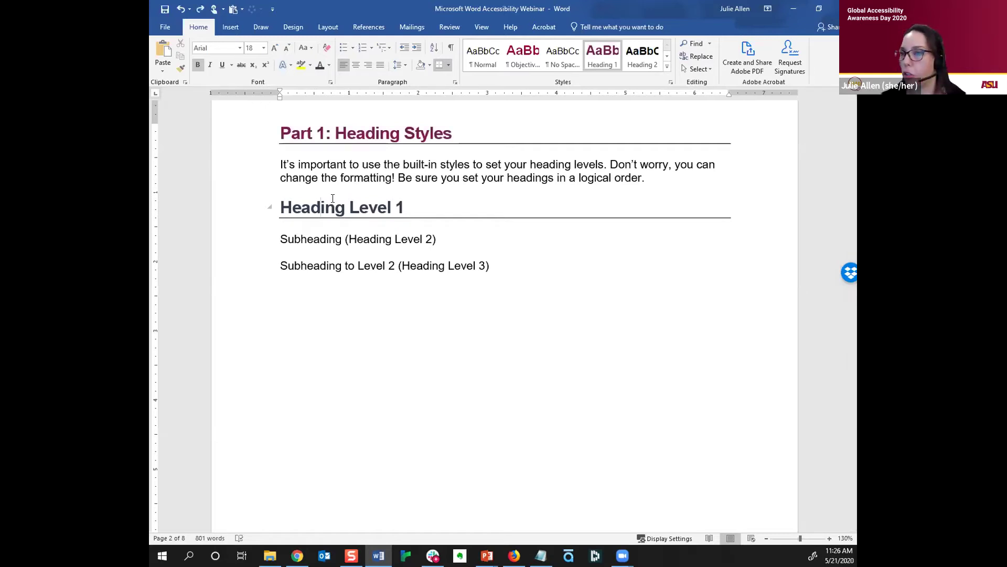
key("ctrl+z")
key("Up")
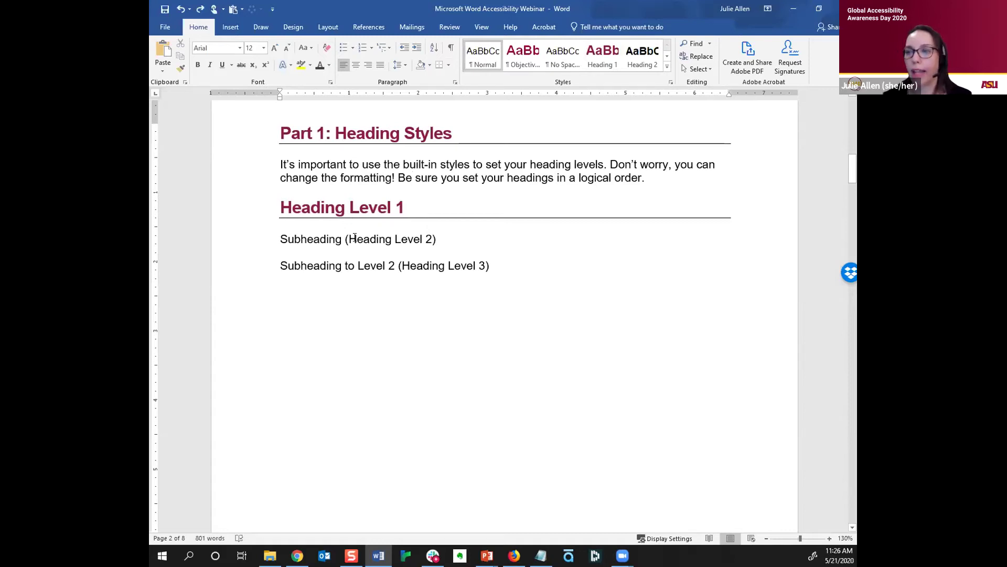
Apply Heading 2 to the "Subheading (Heading Level 2)" line and Heading 3 to the "Subheading to Level 2 (Heading Level 3)" line
left_click(312, 241)
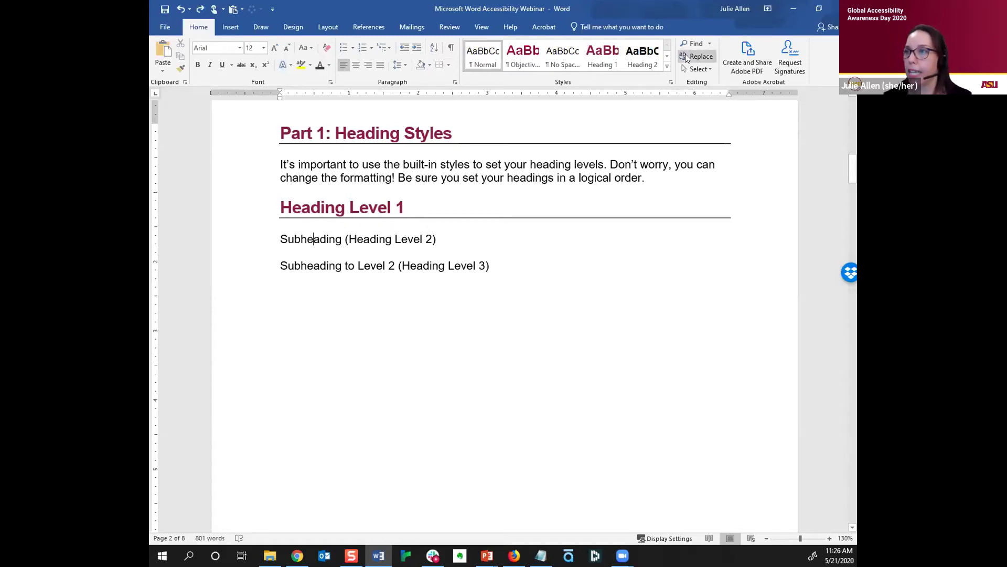
left_click(641, 59)
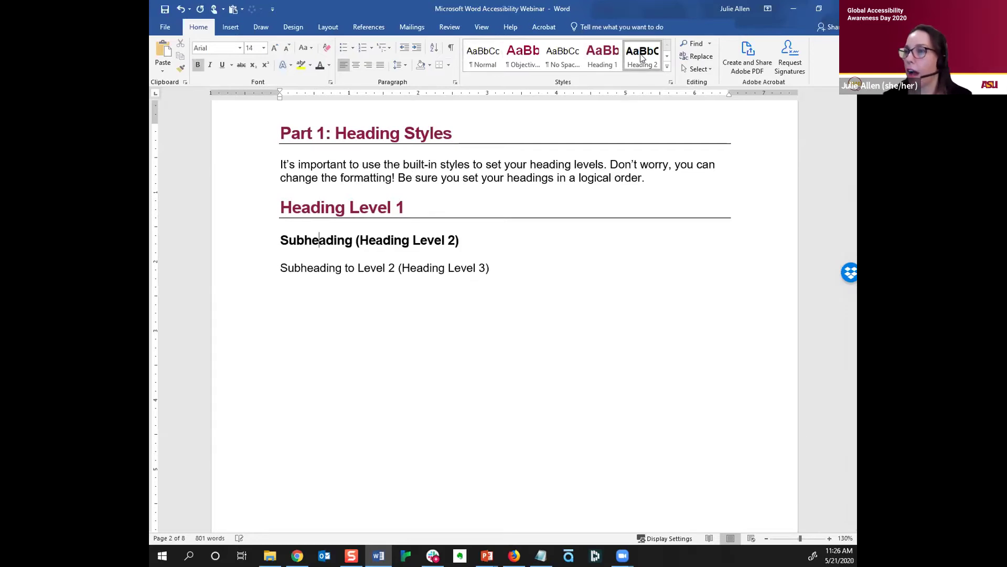
left_click(666, 57)
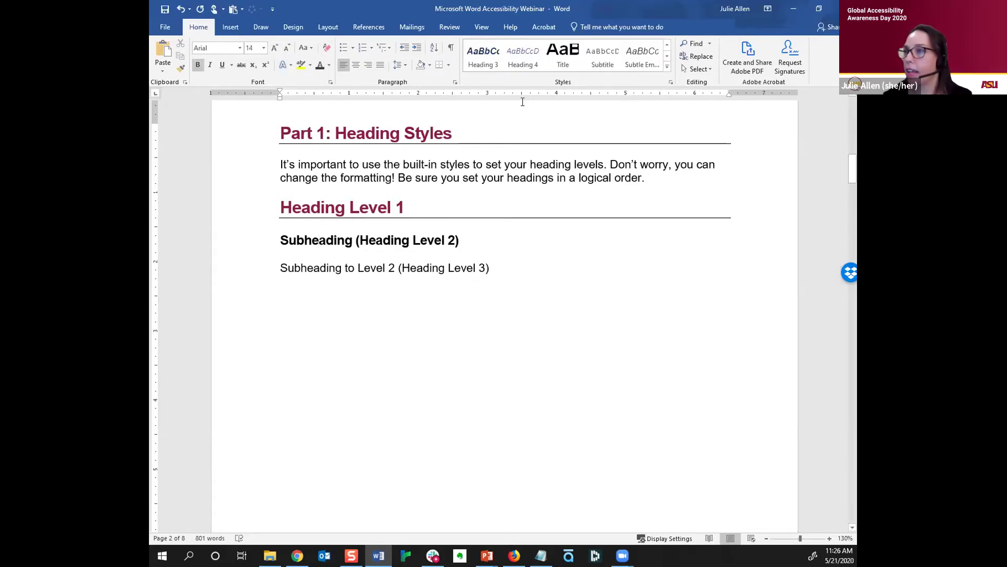
left_click(395, 269)
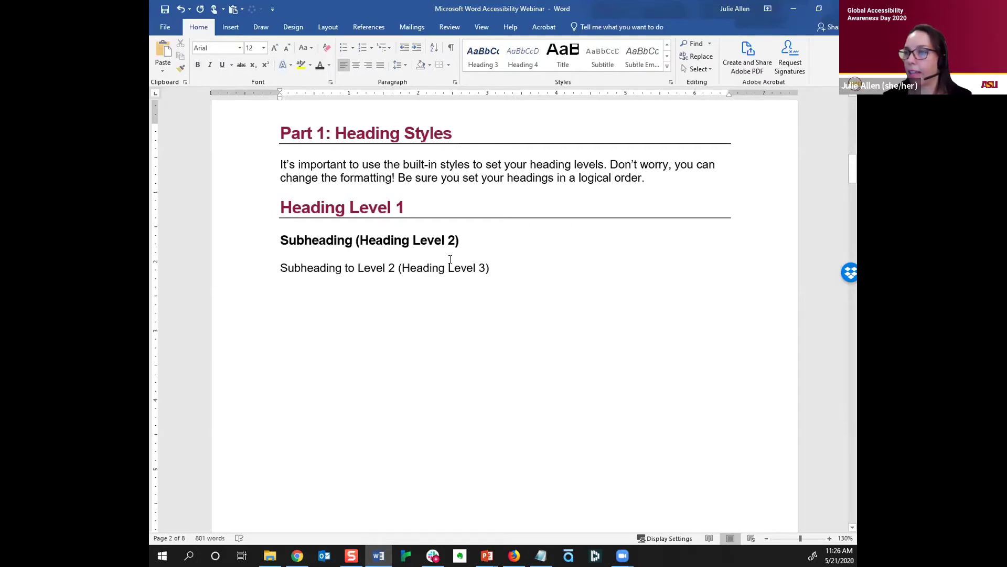
left_click(483, 56)
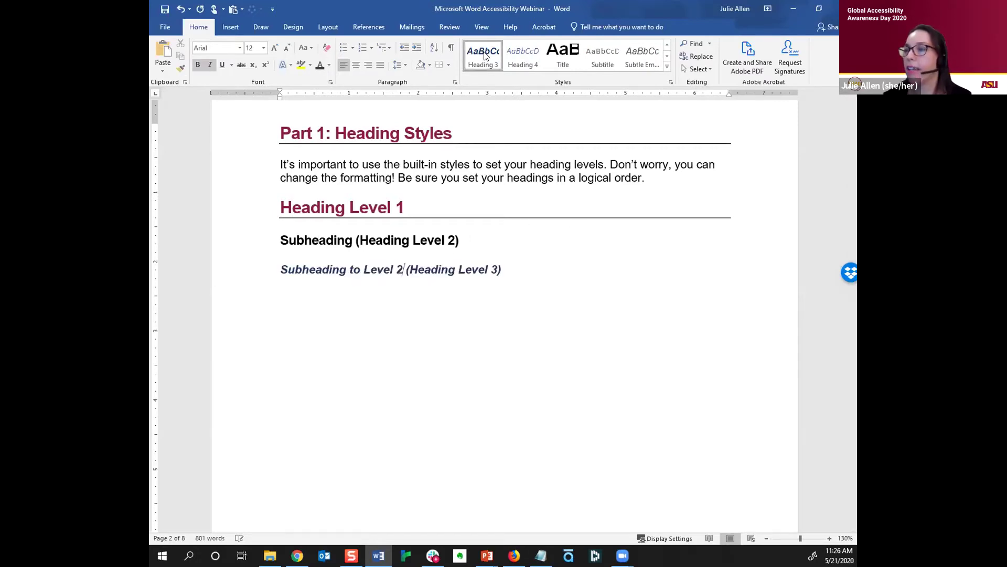
Show the full list of styles enlarged, examine the Heading 1 style's formatting details, and close the list
left_click(671, 84)
left_click_drag(664, 390, 262, 105)
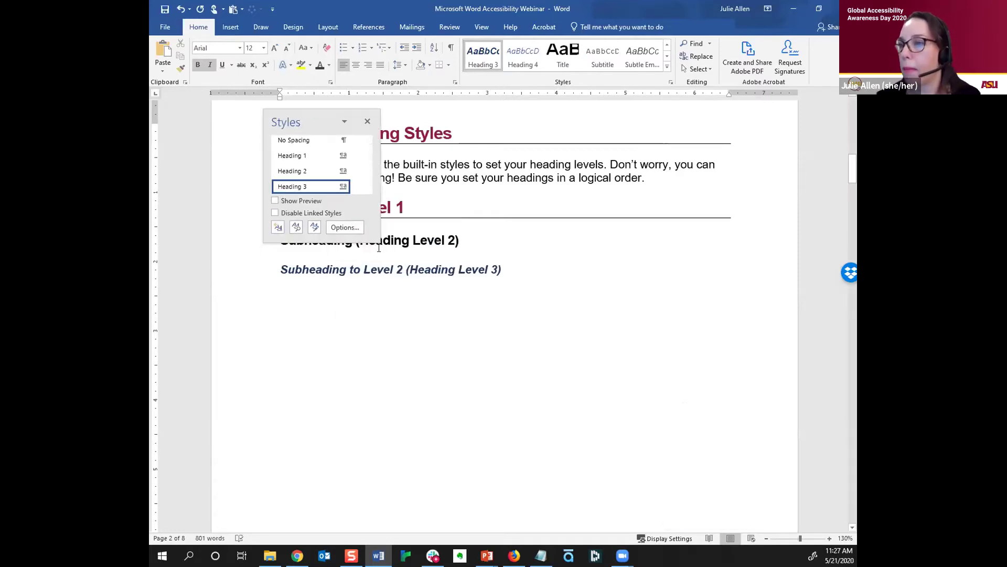
left_click_drag(379, 244, 518, 367)
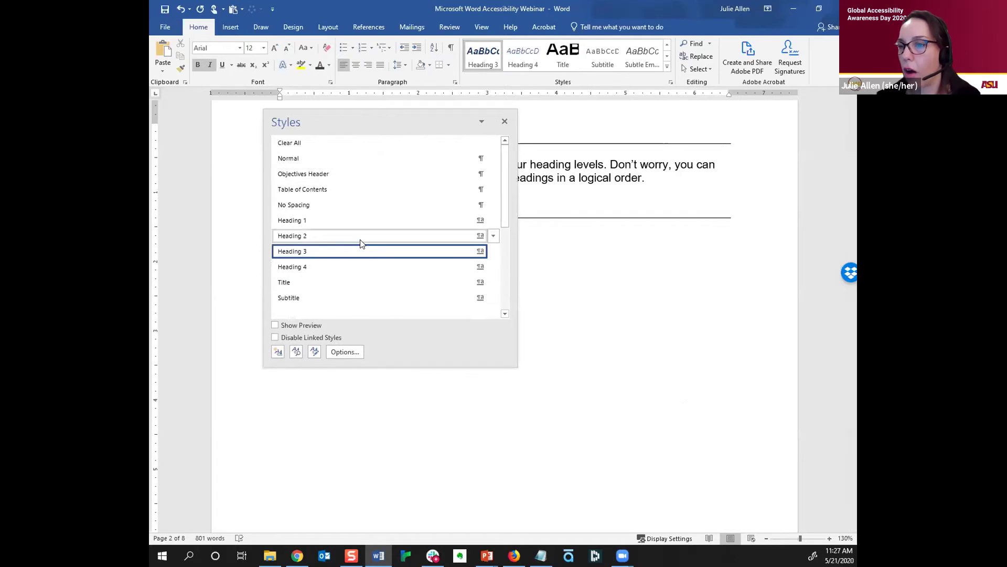
scroll(360, 243, "down", 1)
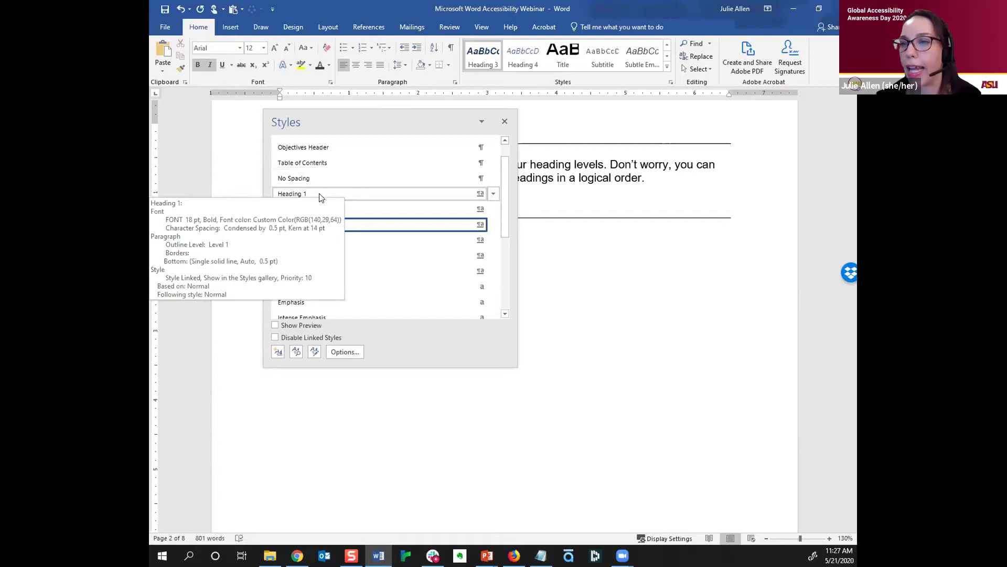
left_click(506, 121)
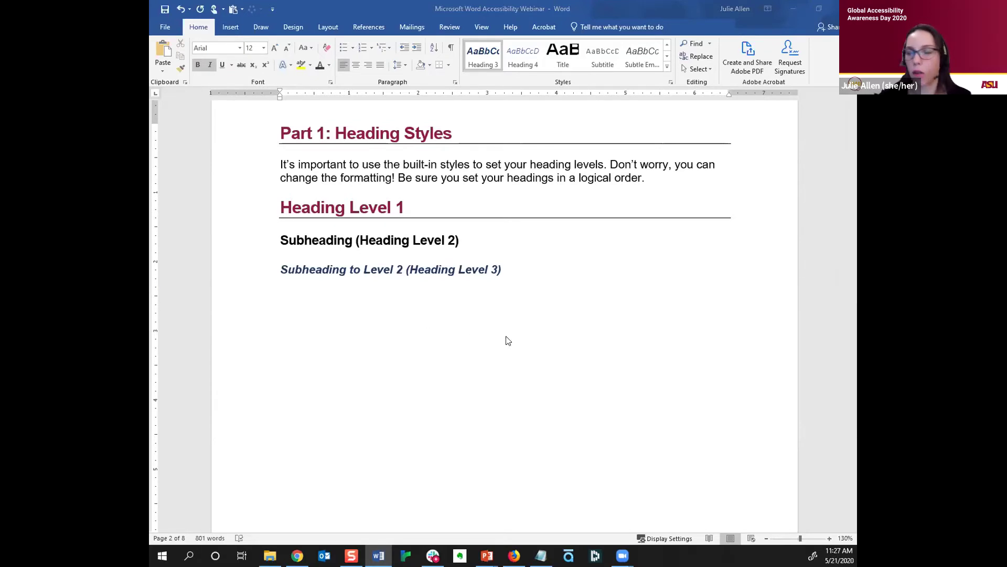
Go to the Part 2 section on alt-text and view its ice cream flavors pie chart
scroll(507, 340, "down", 2)
scroll(507, 340, "down", 12)
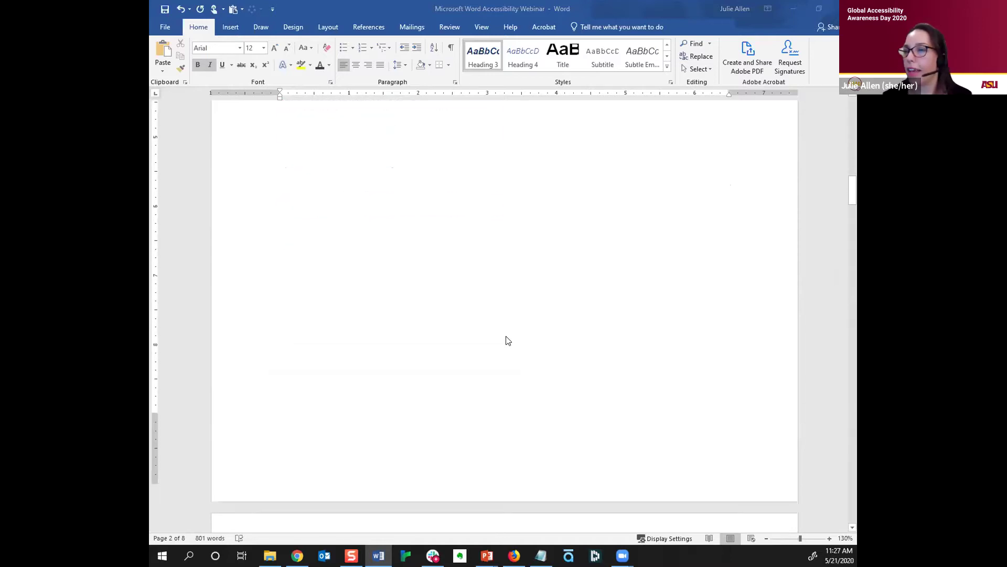
scroll(506, 340, "down", 8)
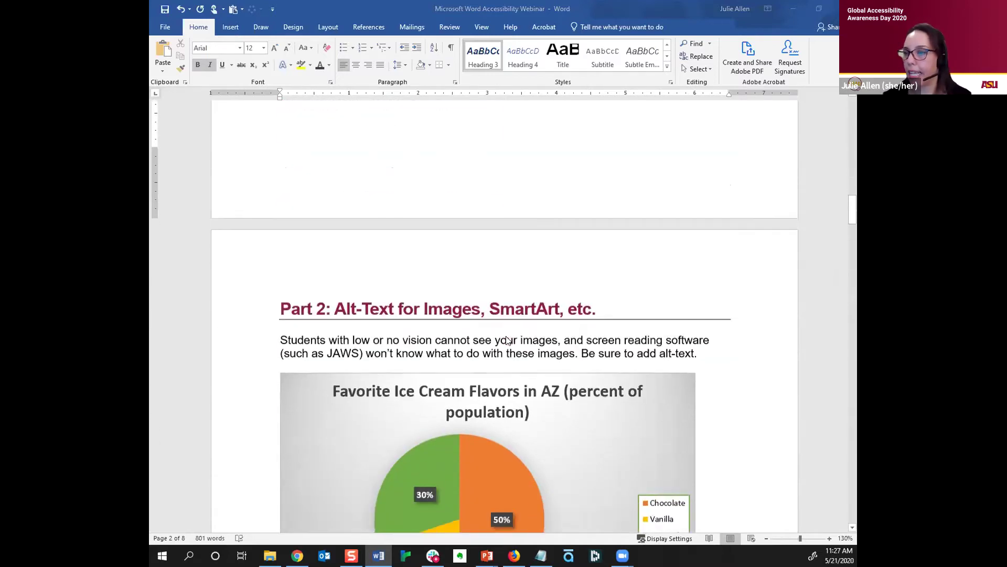
scroll(507, 340, "down", 1)
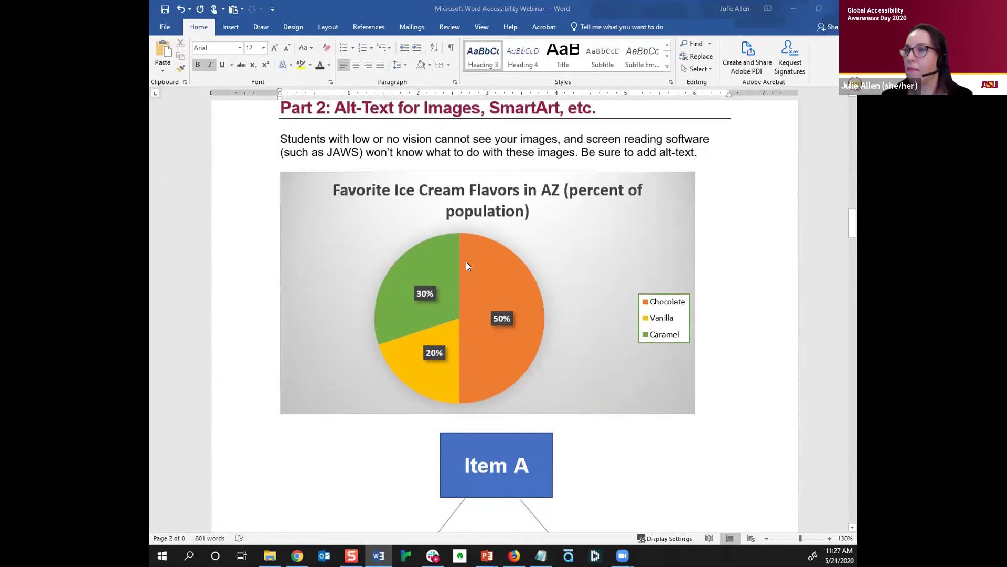
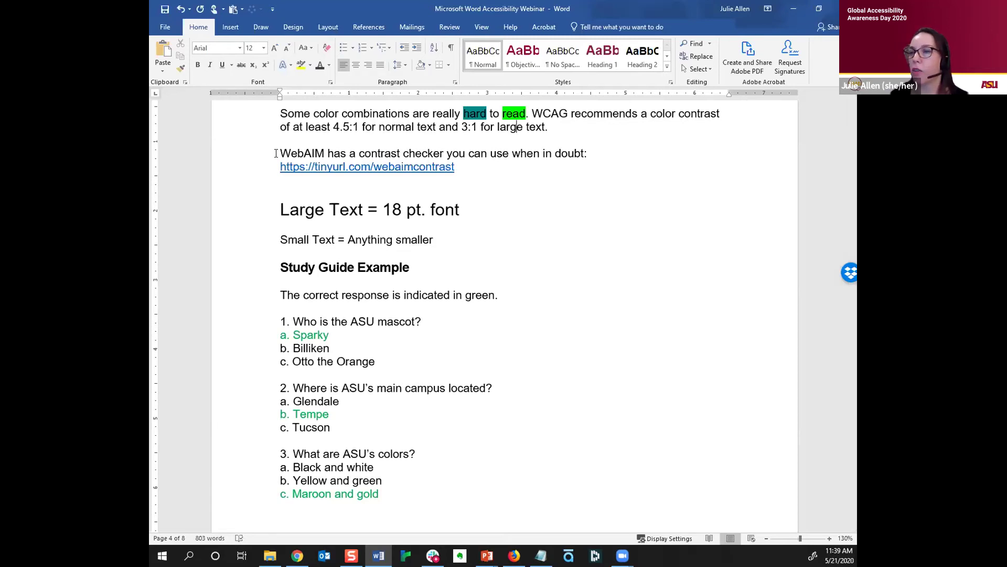
Open the WebAIM contrast checker link from the document in the browser and examine the contrast ratio and pass ratings
right_click(366, 166)
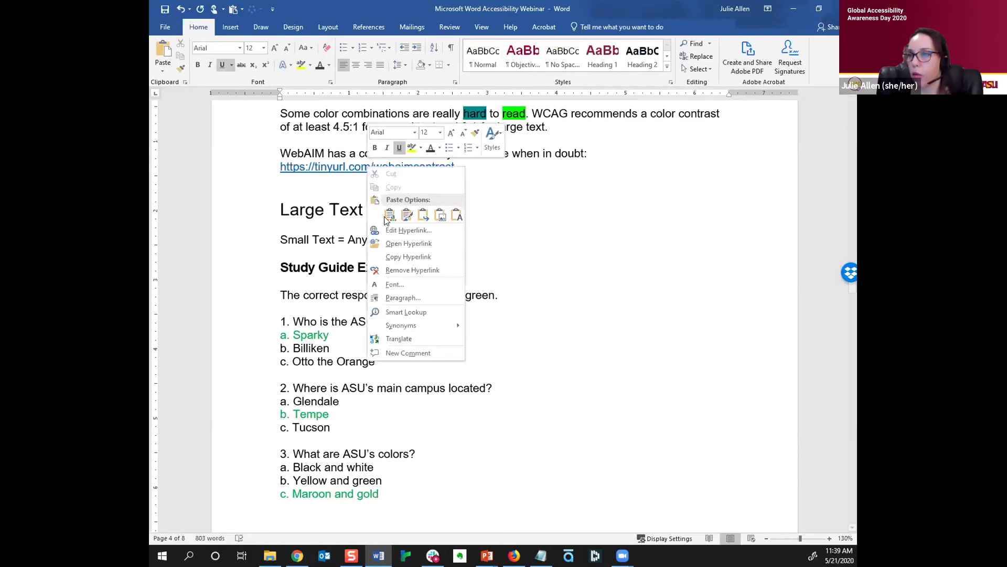
left_click(409, 243)
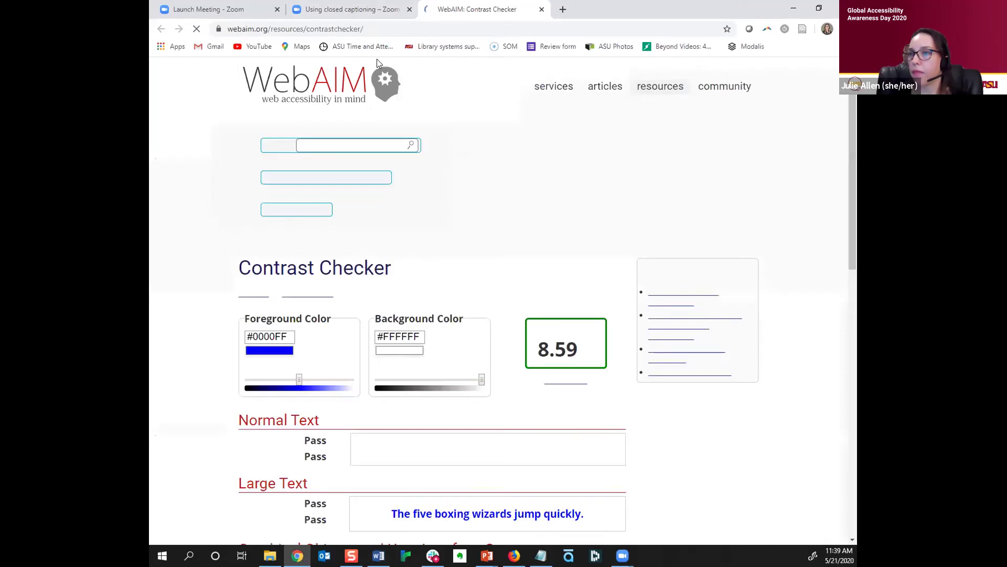
scroll(363, 149, "down", 1)
scroll(393, 164, "down", 2)
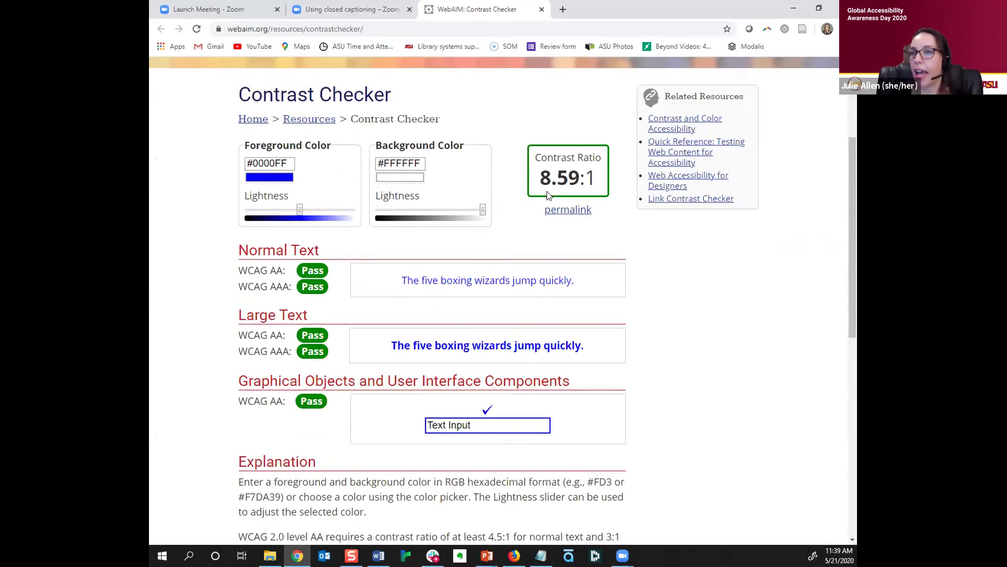
Adjust the foreground color's lightness to #8A8AFF and back darker to #1F1FFF to compare the contrast ratings
scroll(420, 200, "down", 1)
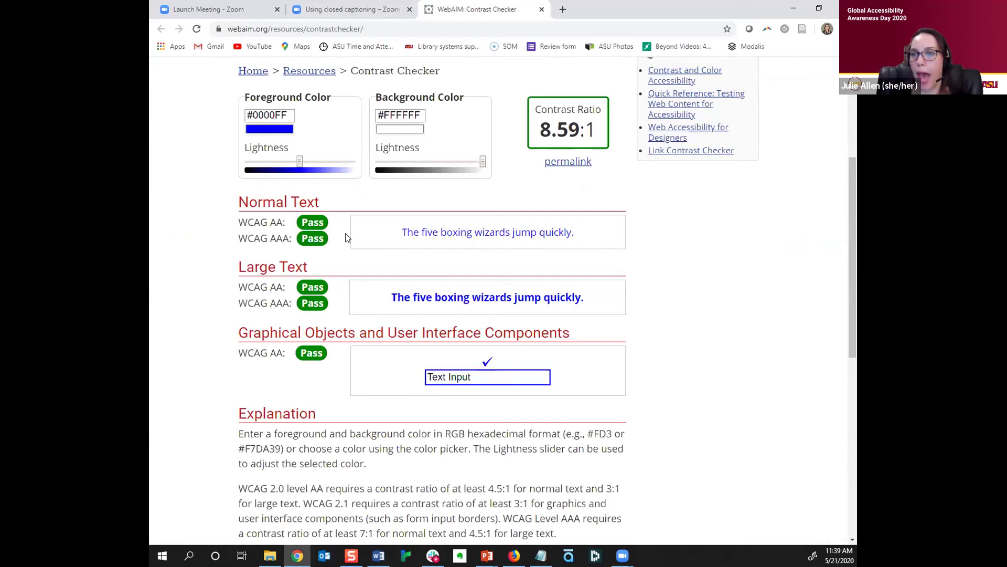
left_click_drag(300, 164, 328, 167)
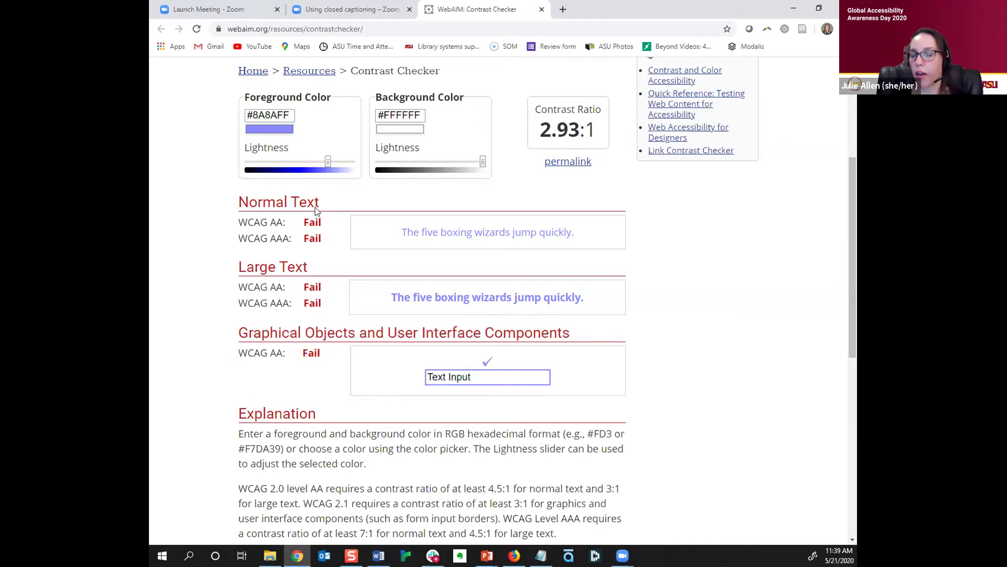
left_click_drag(328, 162, 306, 166)
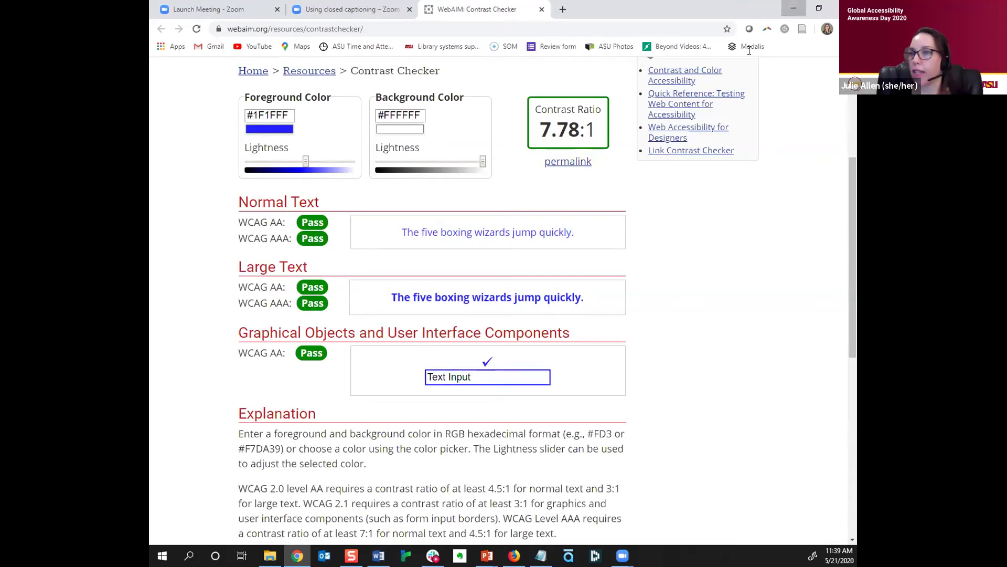
Return to the Word document and add "(correct)" after the green Sparky answer in the Study Guide Example
left_click(793, 10)
scroll(513, 222, "down", 1)
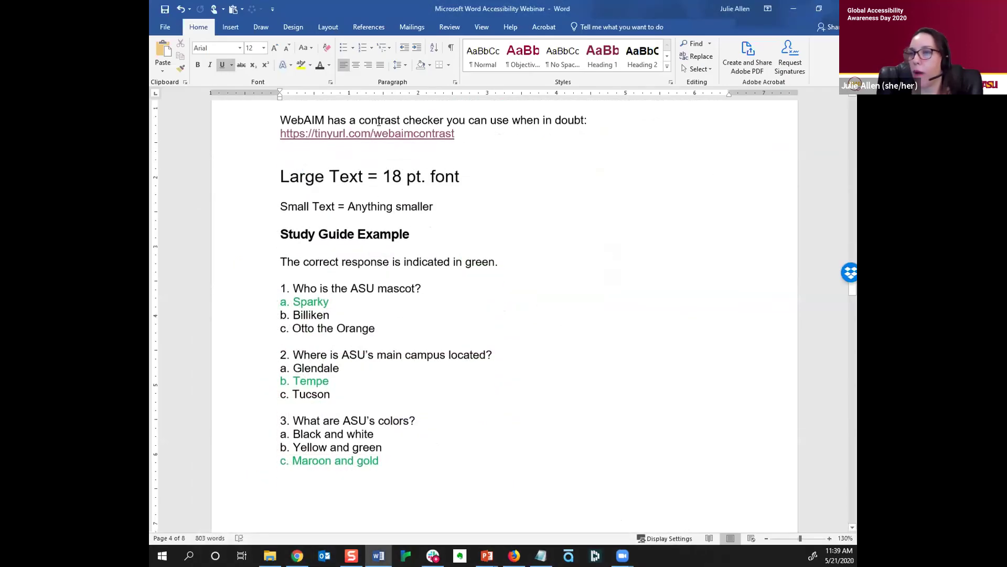
scroll(507, 176, "down", 2)
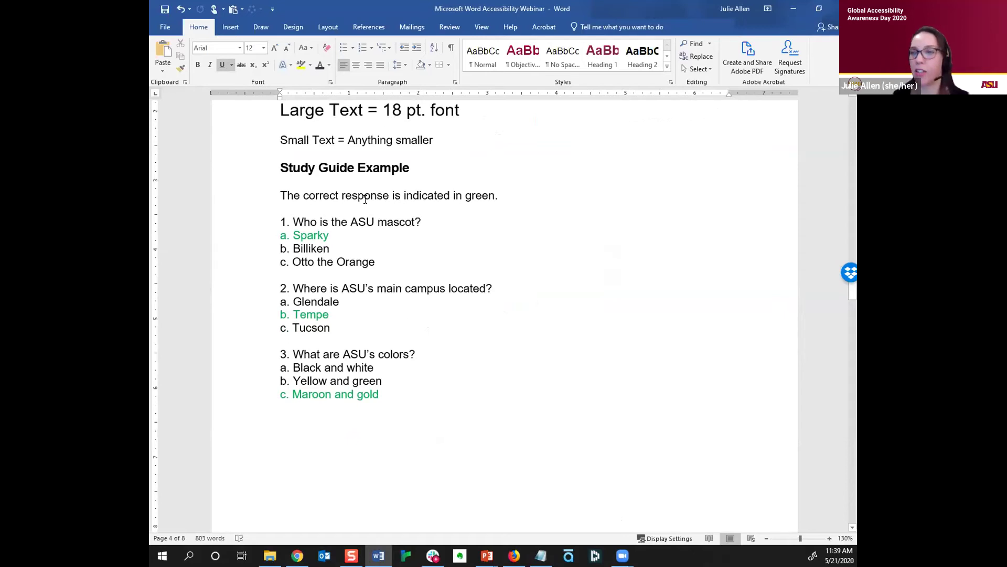
scroll(344, 217, "down", 1)
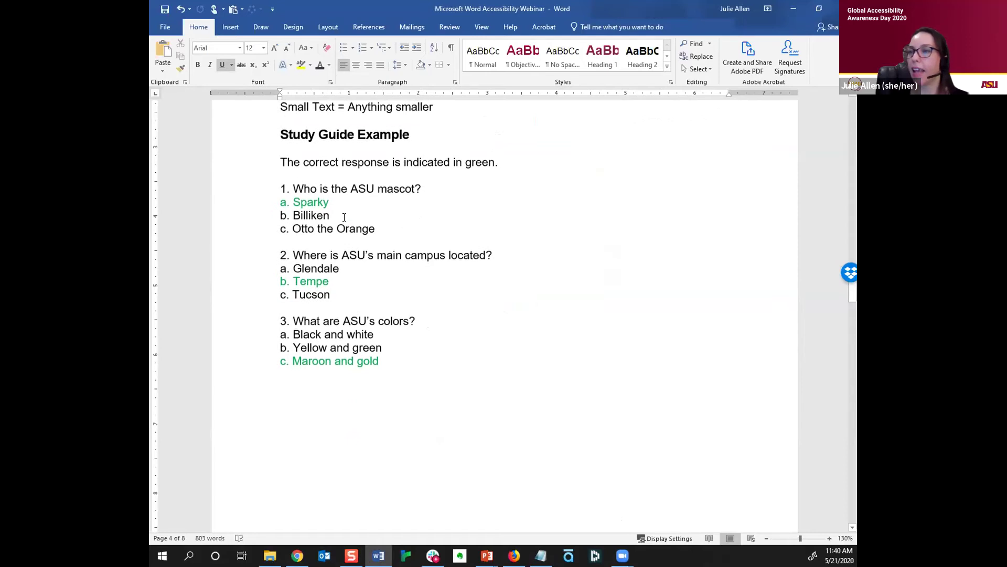
scroll(344, 217, "down", 1)
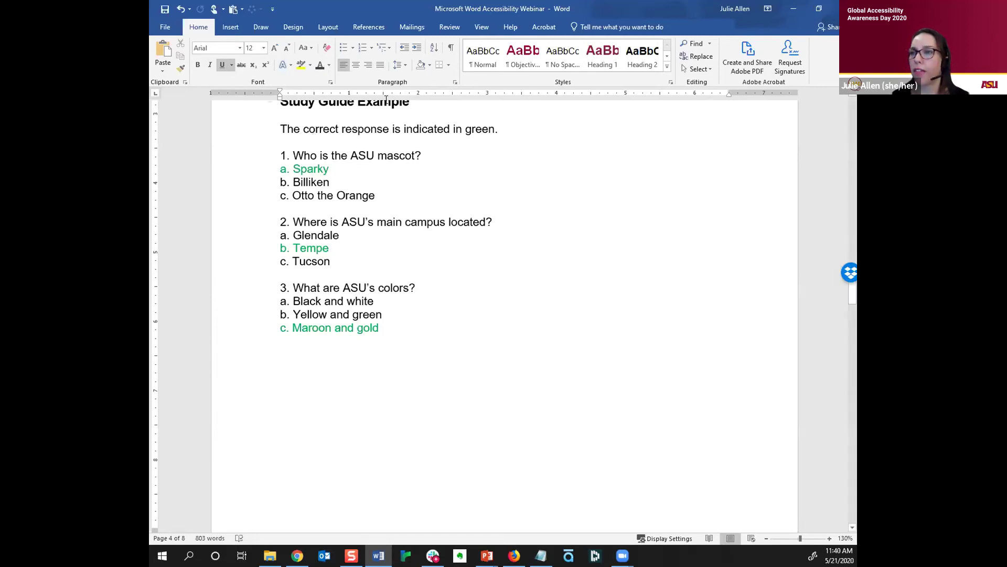
left_click(332, 168)
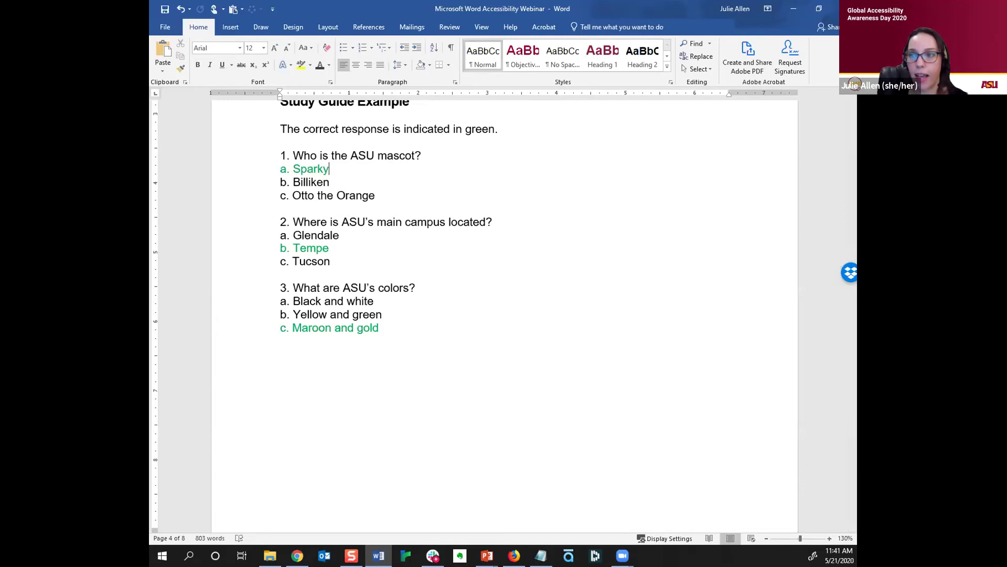
type("(co")
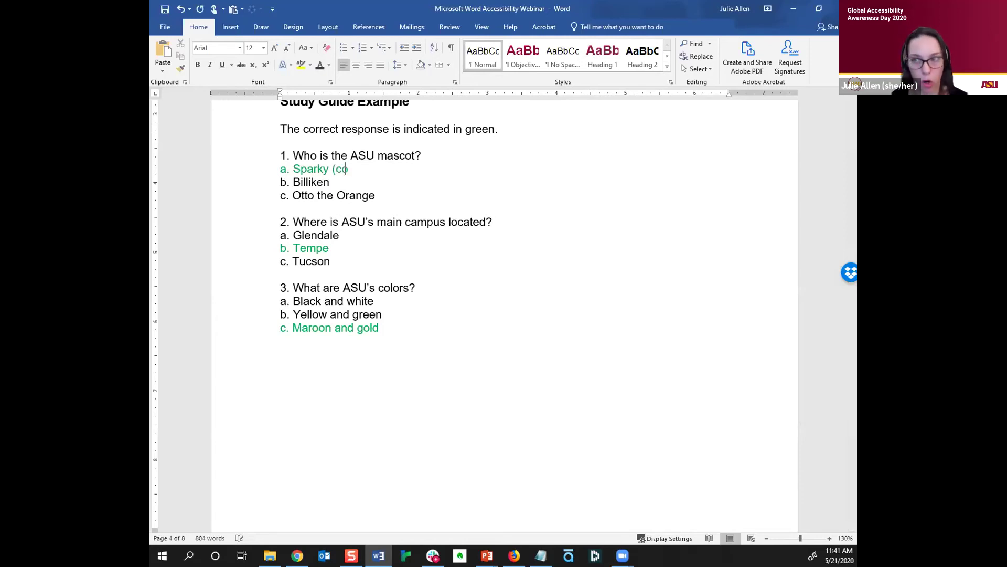
type("rrect)")
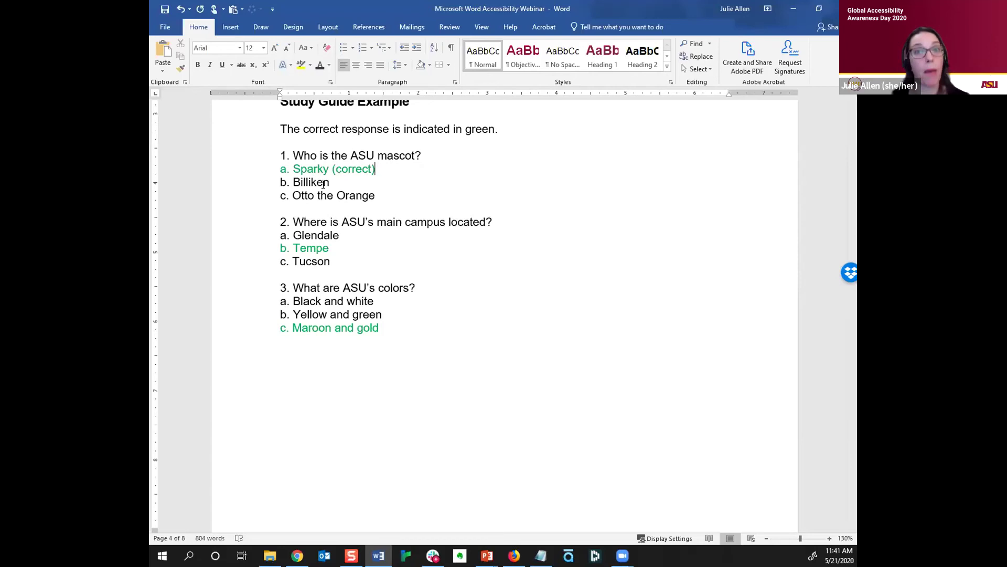
Go to the Part 4 section on table structure and column headers and view its Before and After tables
scroll(253, 203, "down", 15)
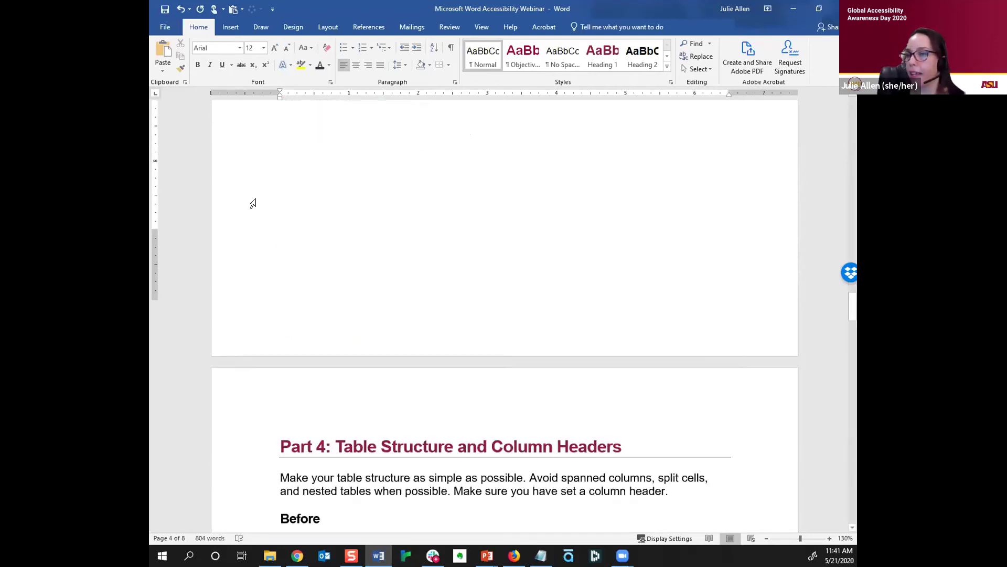
scroll(253, 204, "down", 3)
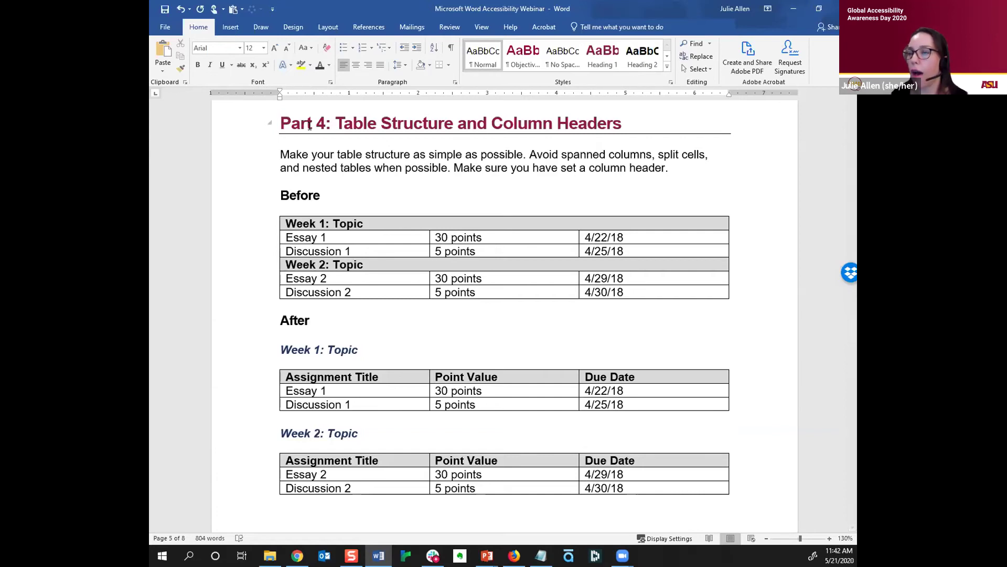
scroll(309, 158, "down", 3)
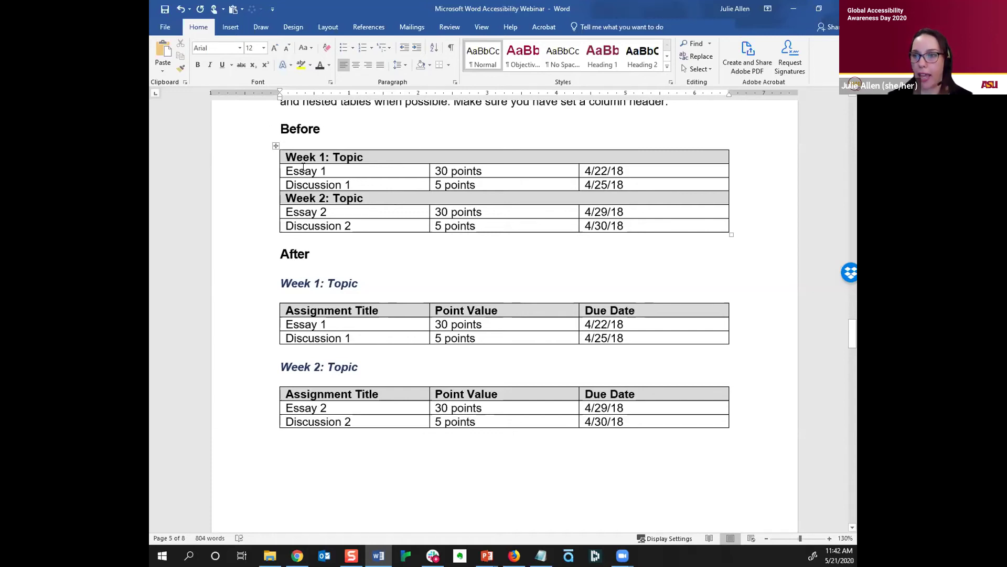
scroll(301, 167, "down", 1)
scroll(302, 167, "up", 1)
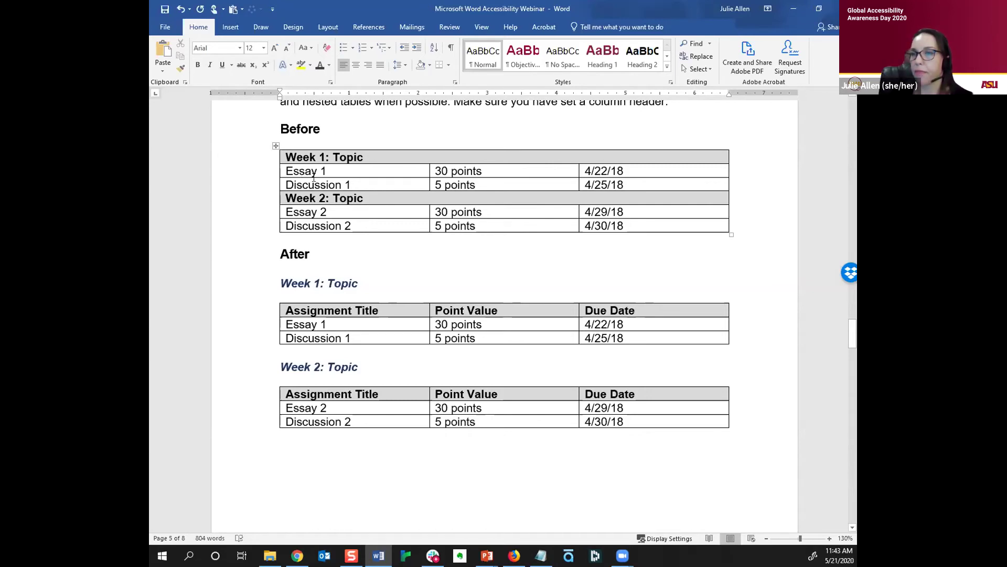
Compare the spanned Week 1 and Week 2 topic rows of the Before table with the separate After tables
left_click(310, 157)
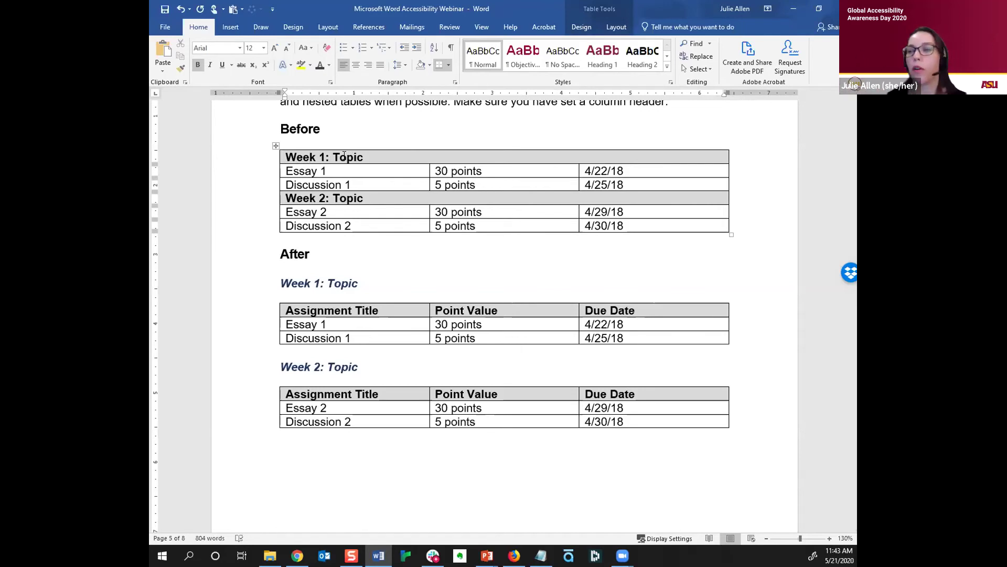
scroll(360, 188, "down", 1)
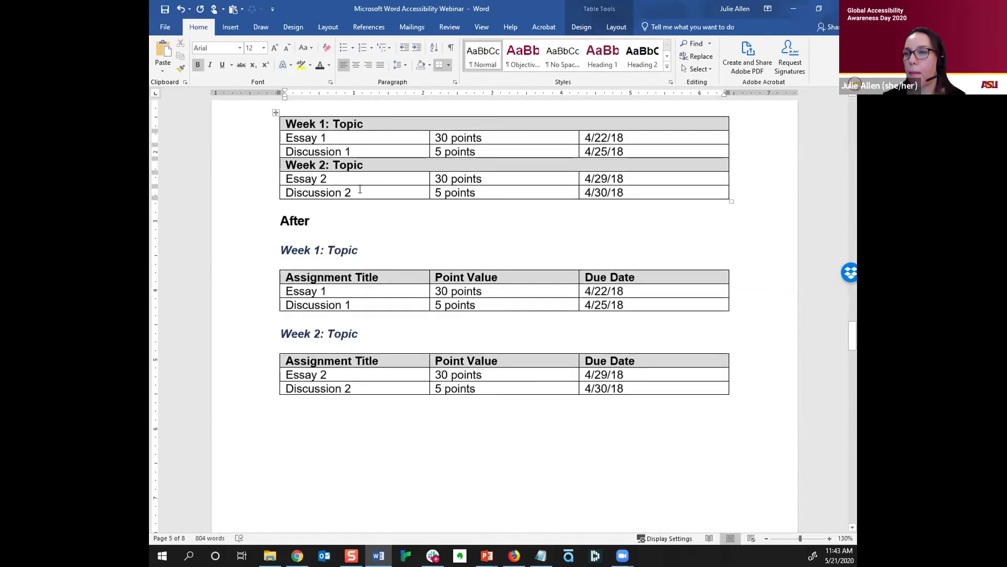
scroll(334, 163, "up", 2)
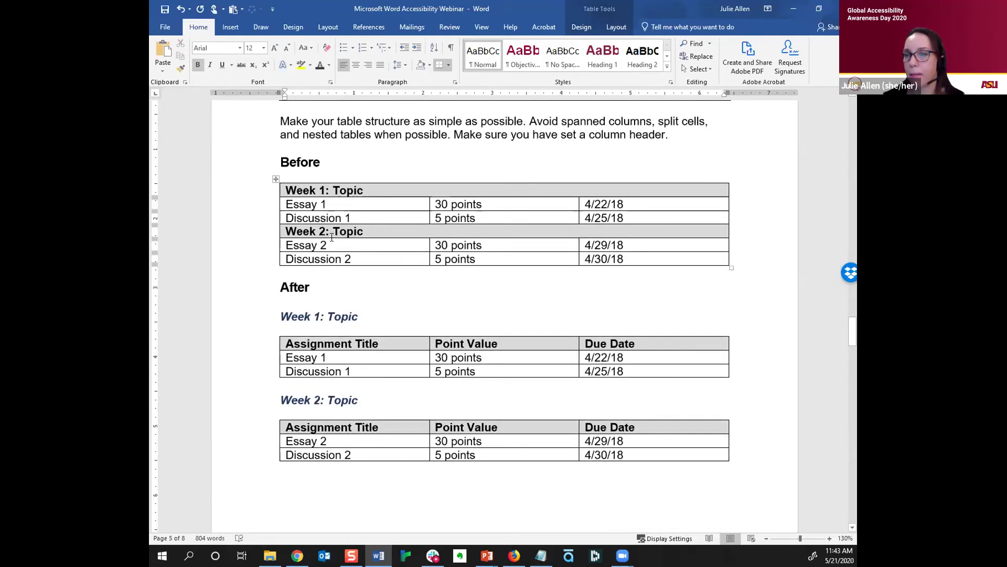
scroll(338, 230, "down", 1)
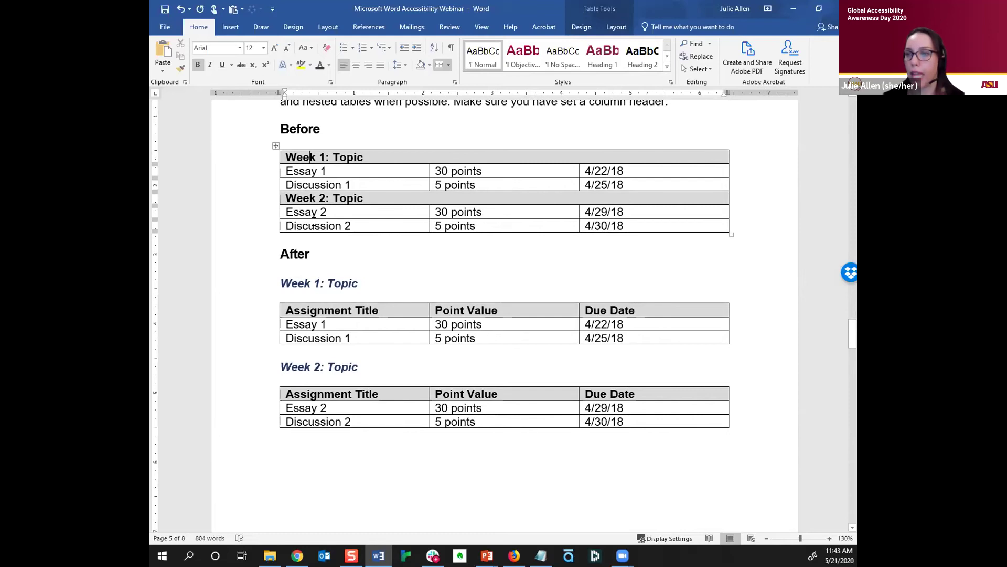
scroll(313, 221, "down", 1)
scroll(313, 220, "down", 1)
left_click(342, 205)
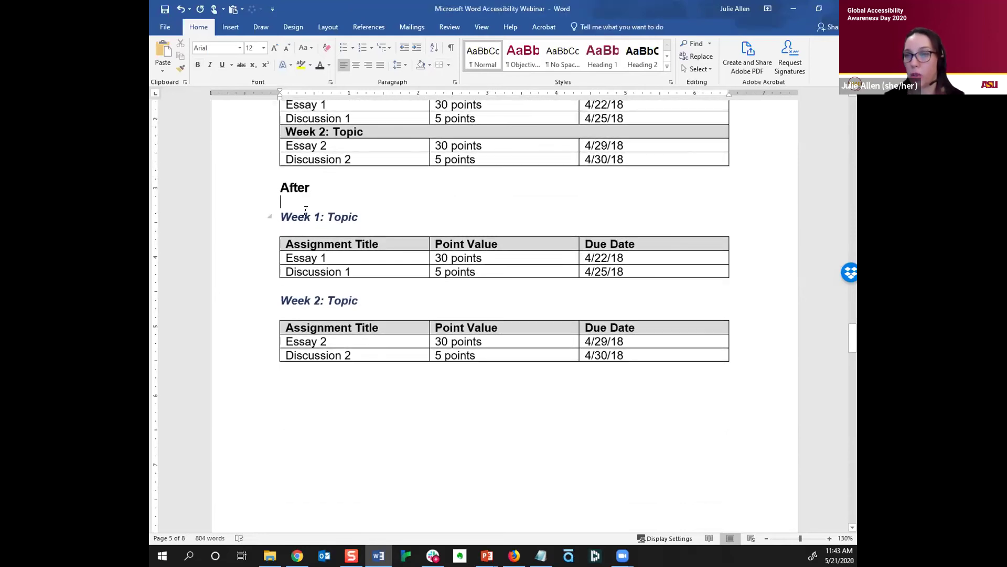
scroll(309, 168, "up", 1)
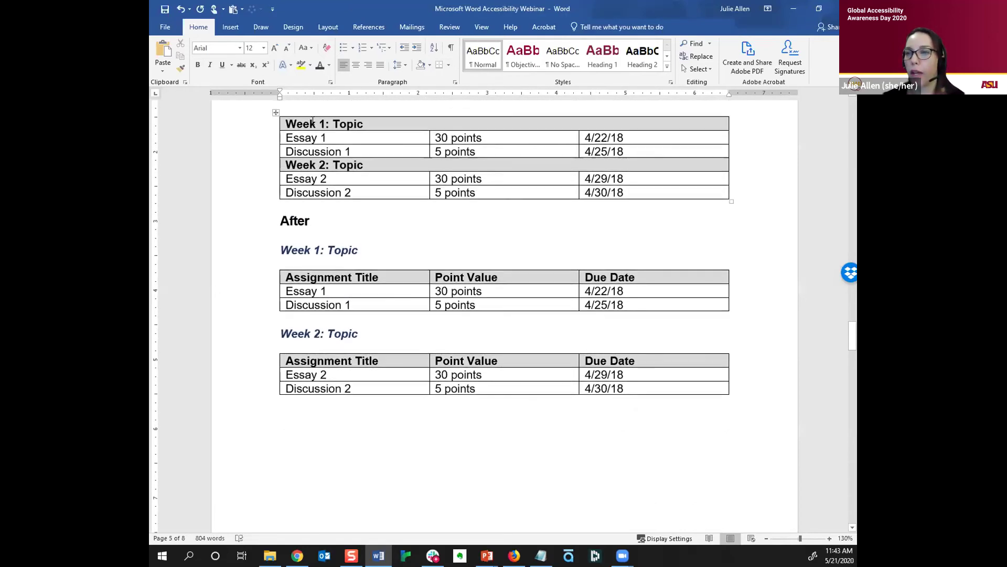
Examine the table design and layout options for the Week 1 topic row of the Before table
left_click(387, 122)
left_click(614, 27)
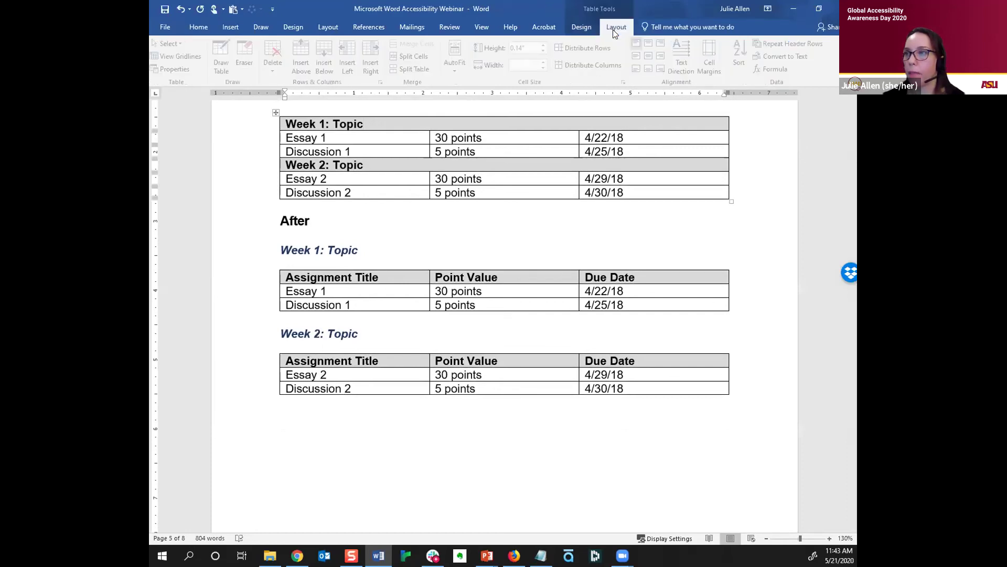
left_click(579, 26)
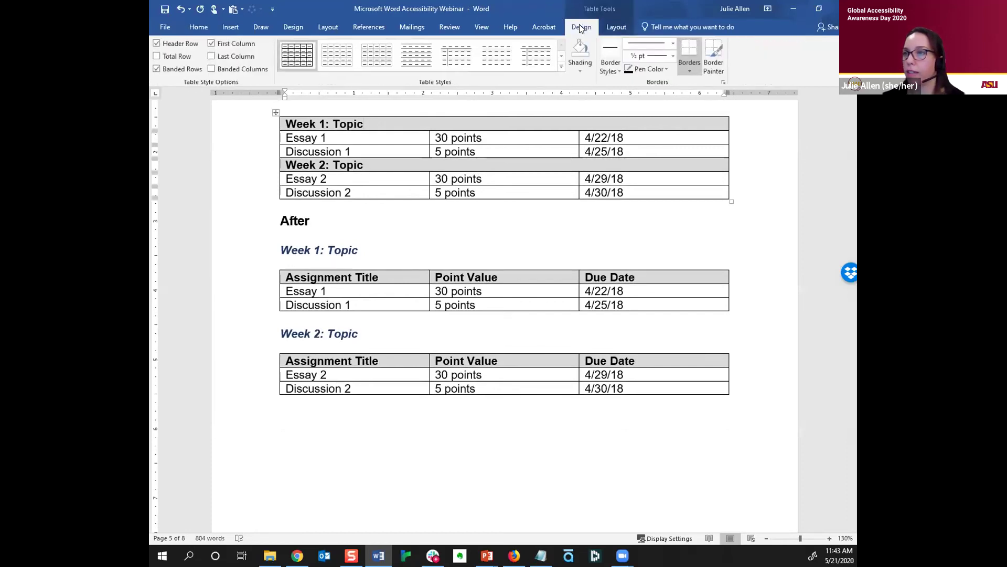
left_click(617, 29)
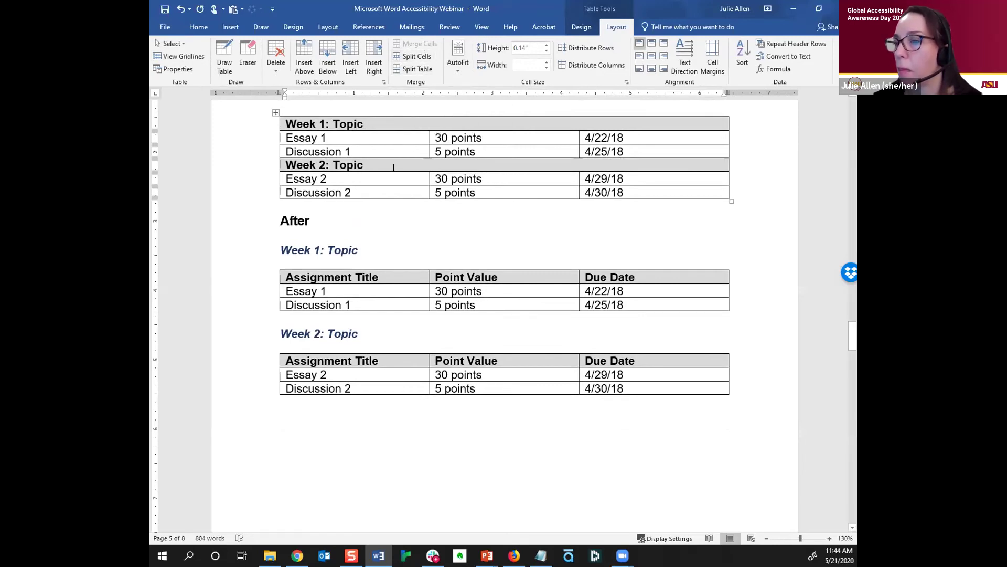
scroll(393, 168, "down", 2)
scroll(341, 187, "up", 2)
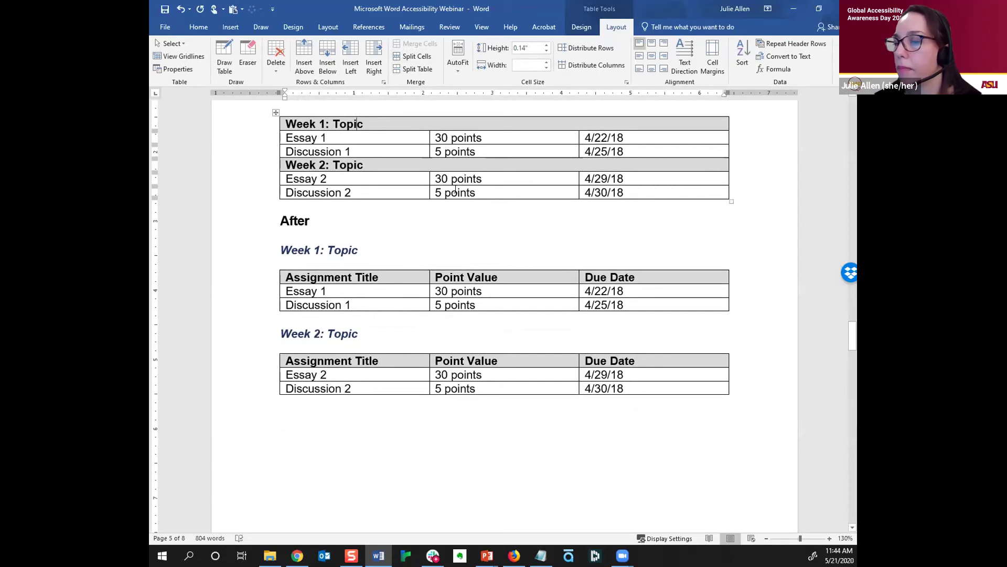
Check which heading style is applied to the "Week 1: Topic" line above the first After table
scroll(454, 190, "down", 2)
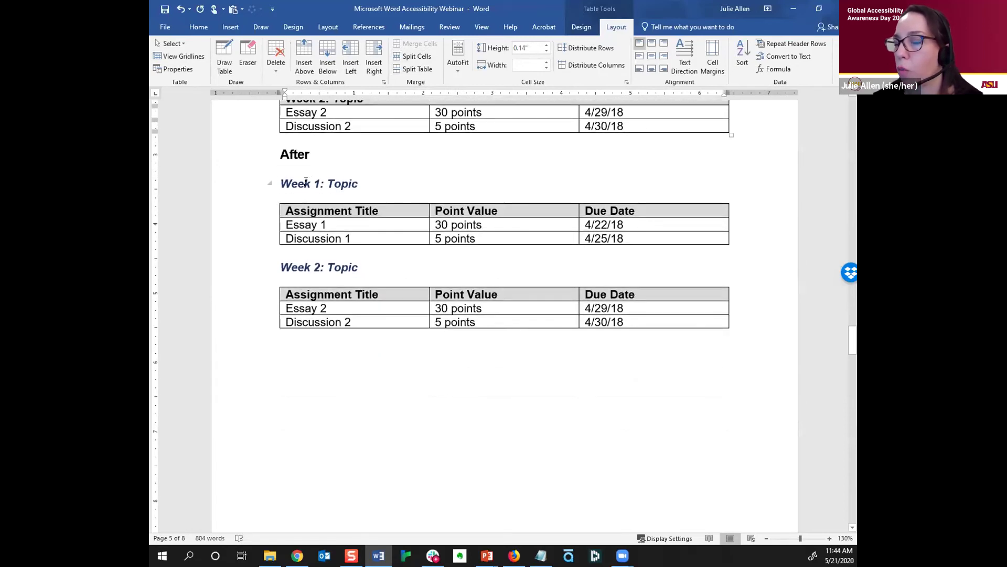
left_click(326, 183)
left_click(199, 28)
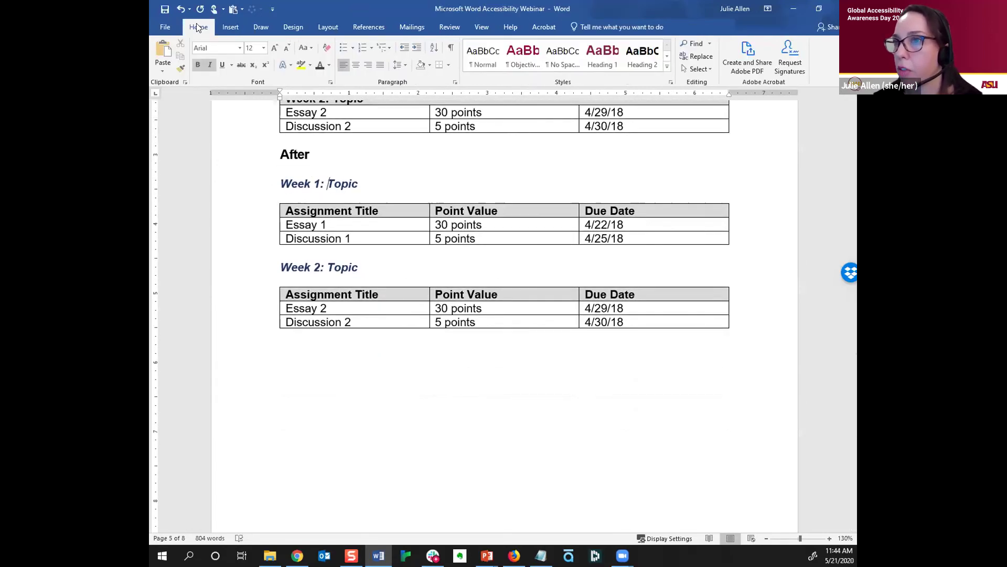
left_click(667, 57)
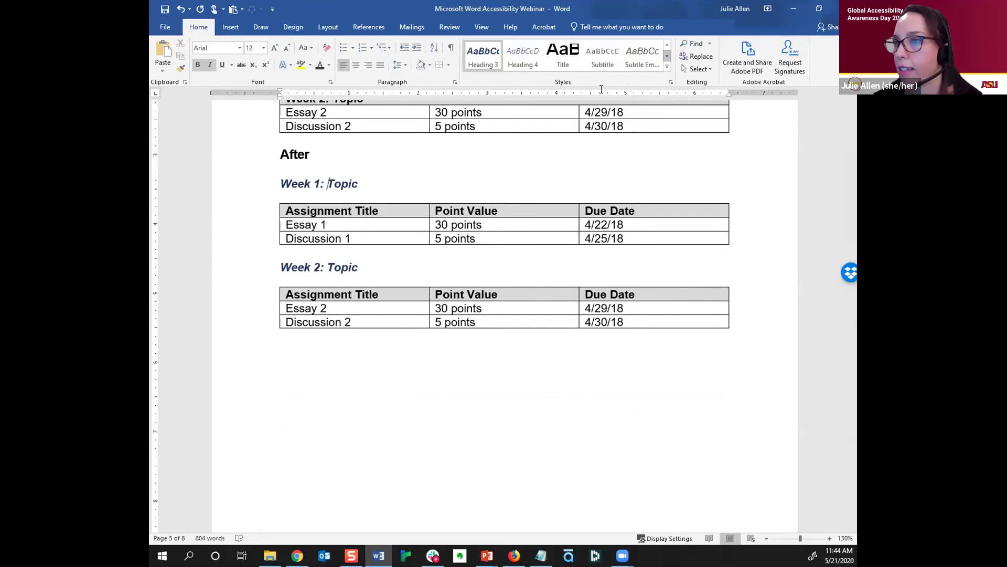
scroll(314, 178, "up", 4)
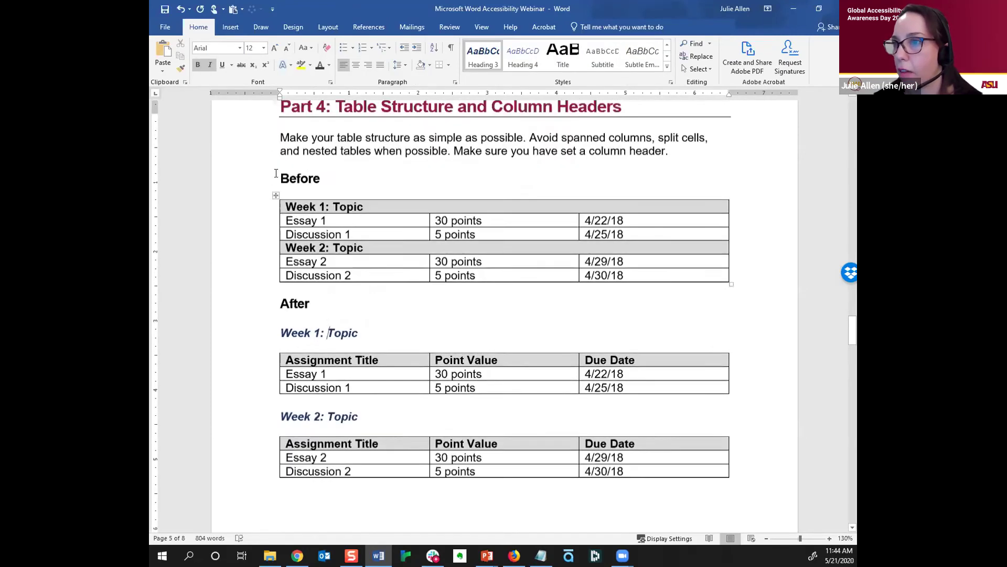
Examine the column headers and due date cells of the Week 1 table in the After section
scroll(358, 172, "down", 6)
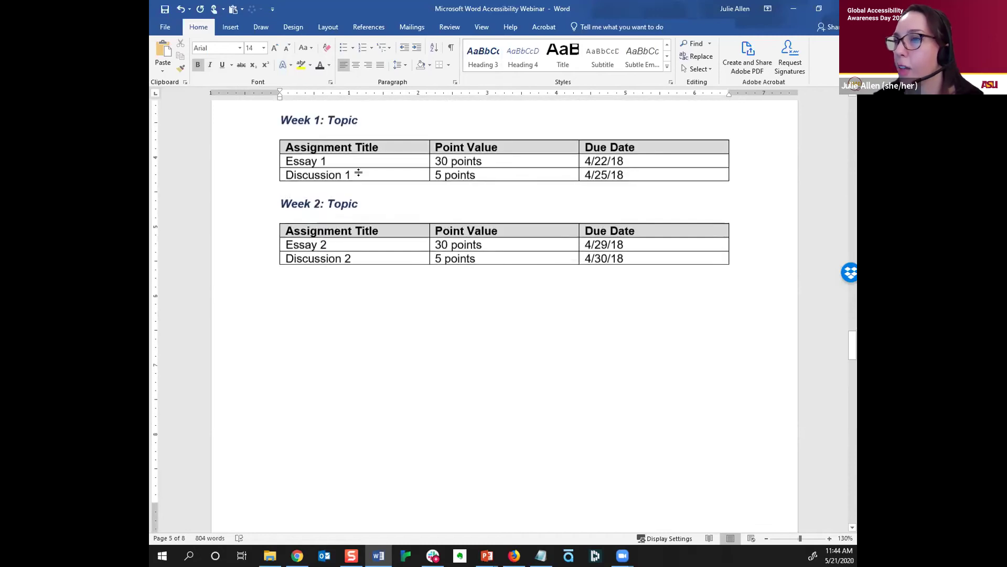
left_click(392, 141)
left_click(475, 144)
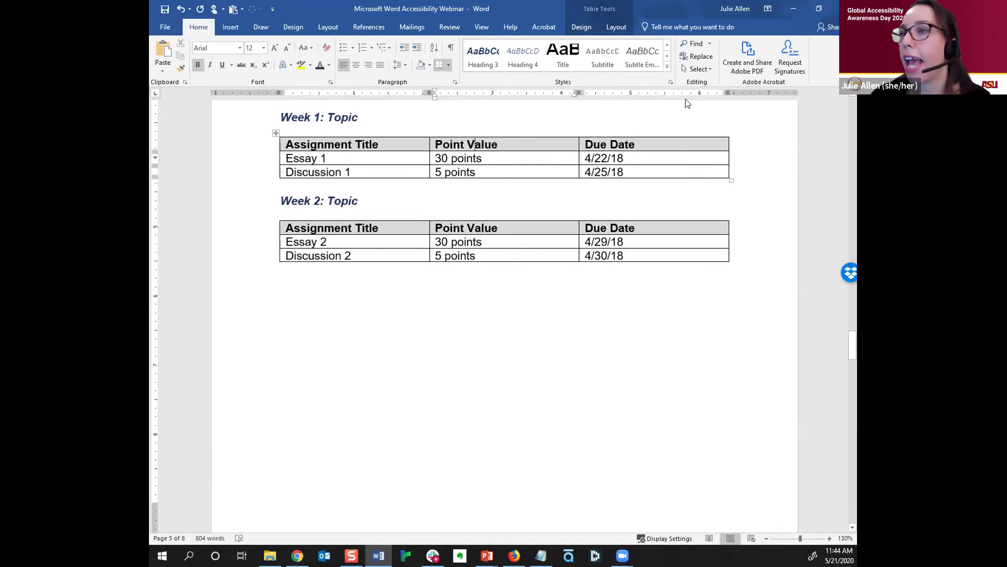
left_click(297, 144)
scroll(300, 142, "down", 1)
scroll(300, 141, "up", 1)
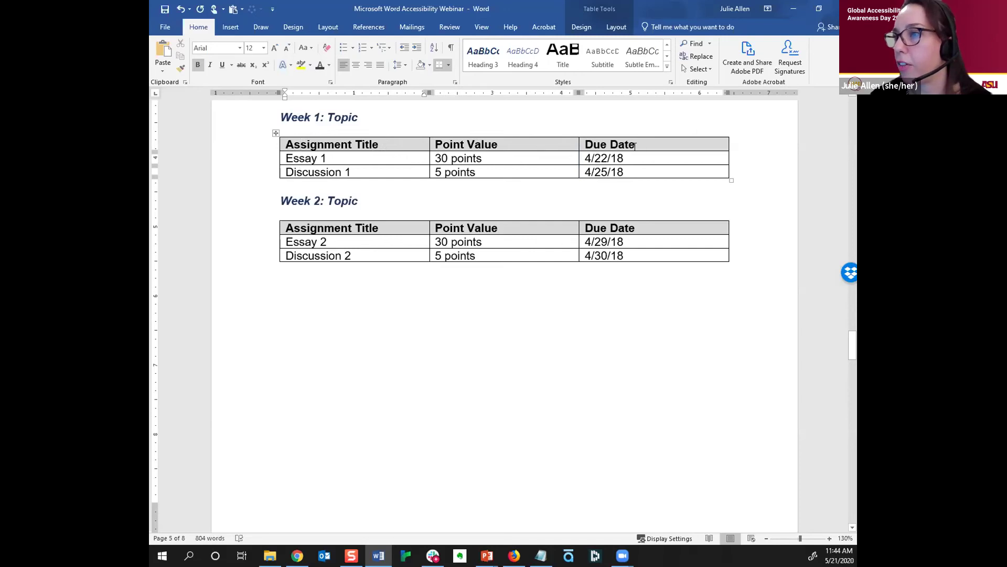
left_click(609, 158)
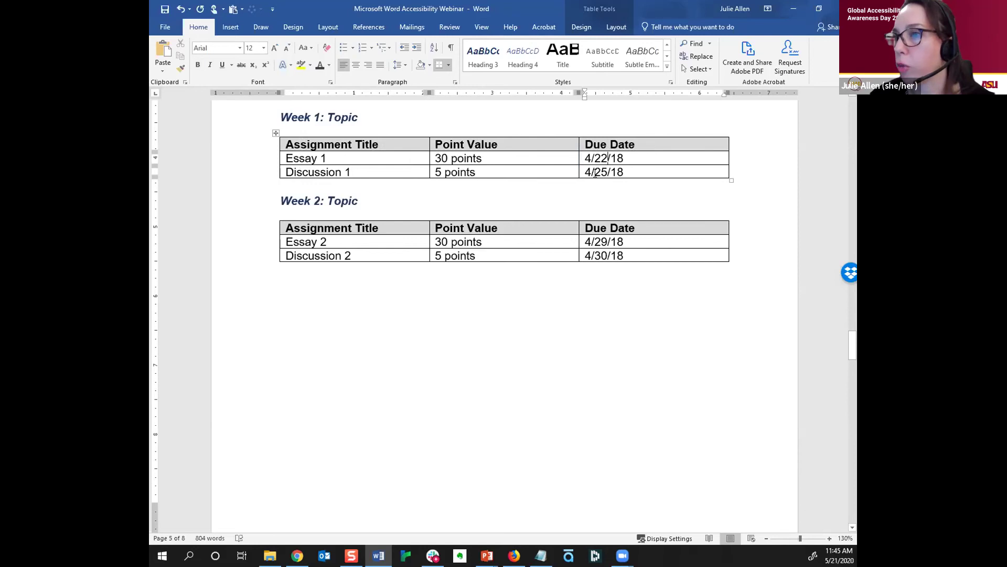
Inspect the alt text title and description fields in the properties of the Week 1 table in the After section
scroll(515, 180, "down", 1)
scroll(514, 181, "up", 3)
scroll(513, 180, "down", 2)
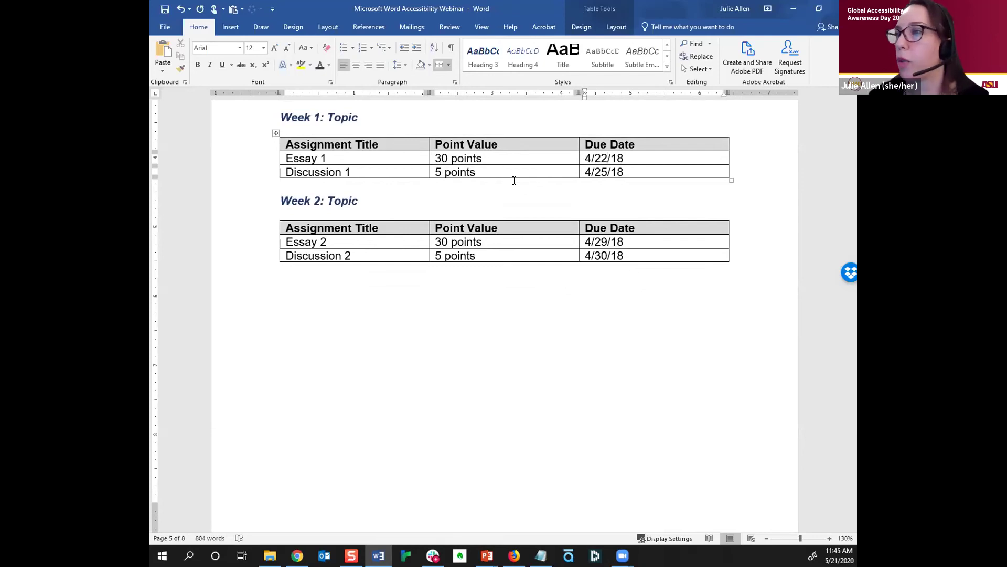
right_click(520, 174)
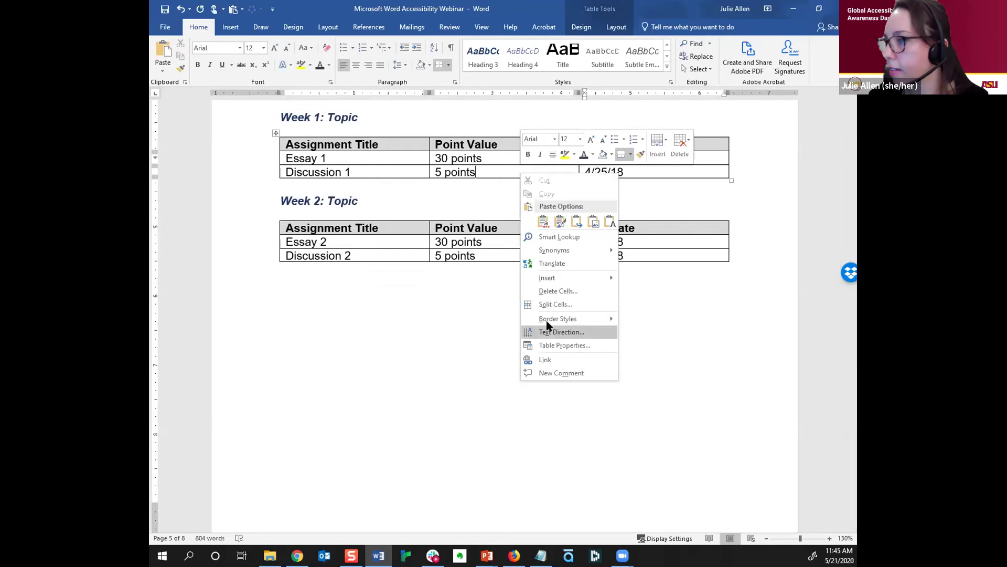
left_click(570, 344)
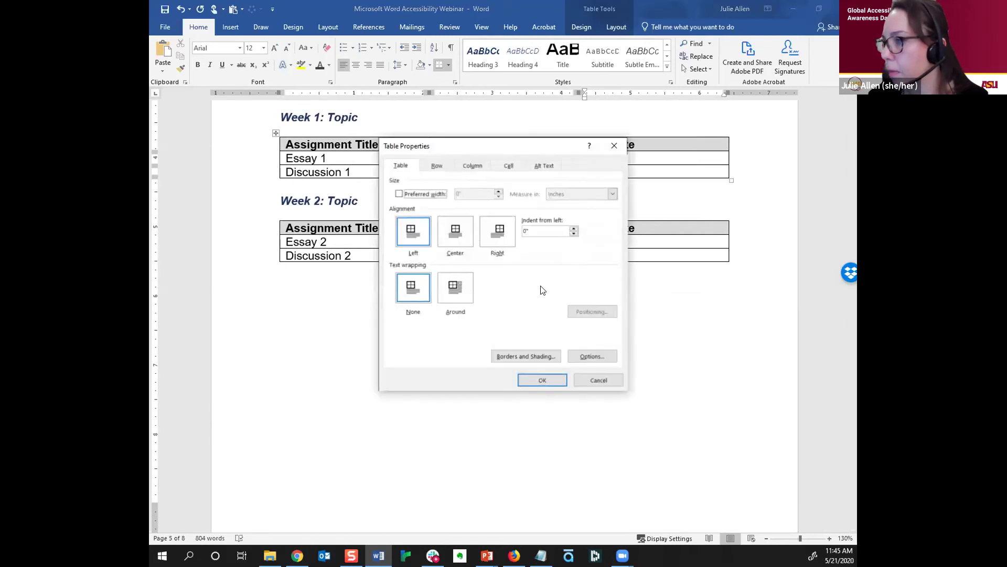
left_click(544, 164)
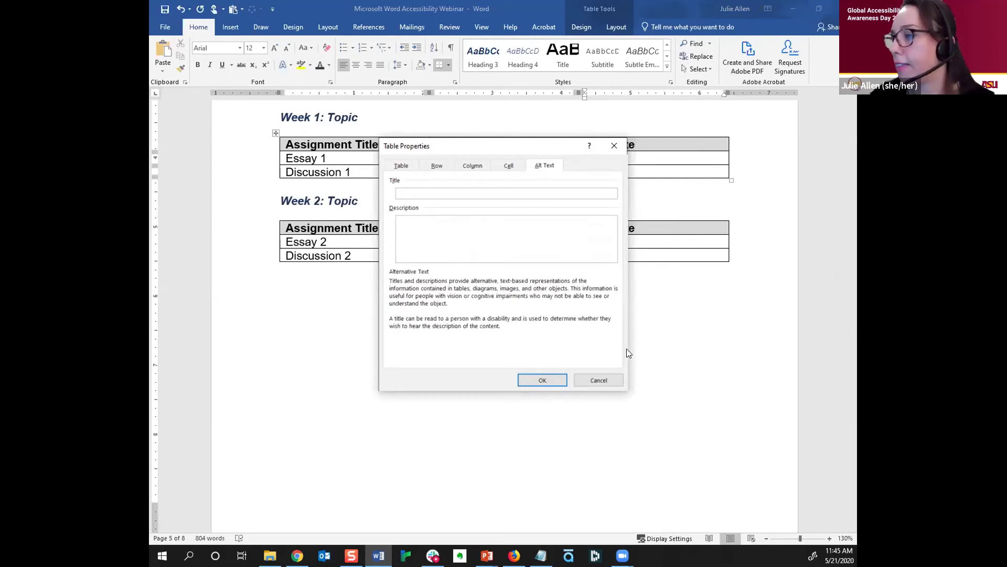
left_click(598, 380)
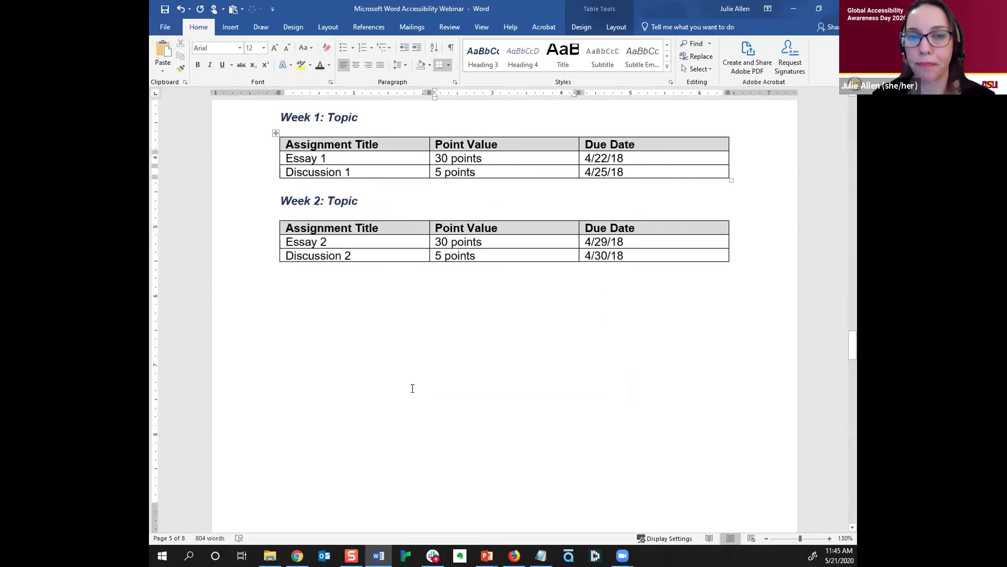
Compare the "here" link with the descriptive "writing effective link text" link in Part 5: Effective Link Text
scroll(700, 377, "down", 10)
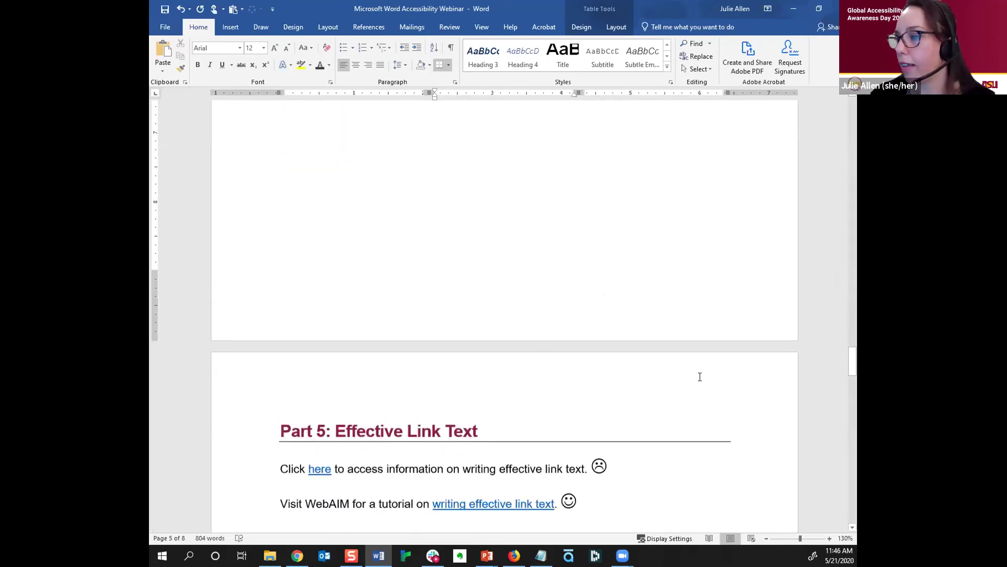
scroll(699, 377, "down", 4)
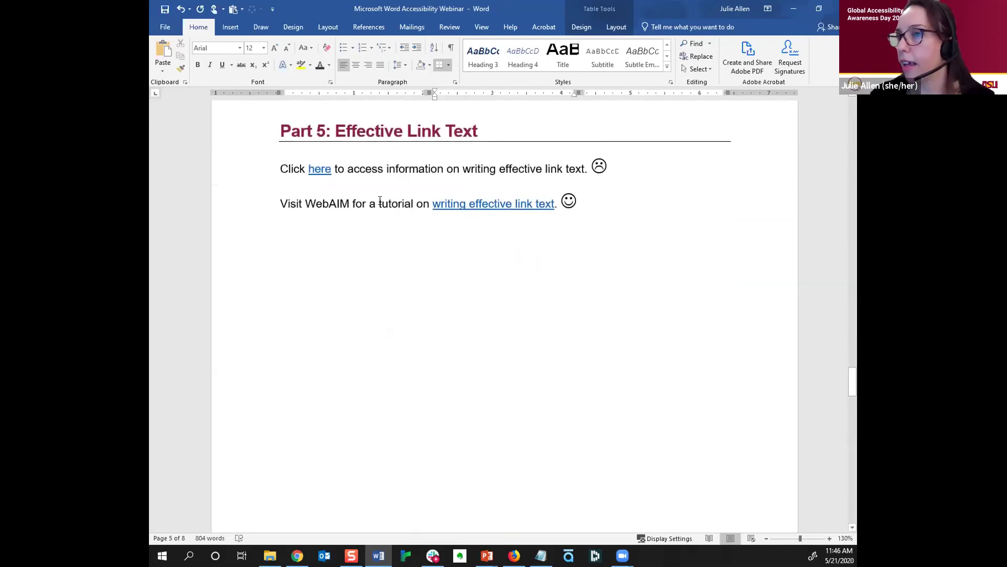
scroll(396, 207, "down", 1)
scroll(397, 212, "up", 1)
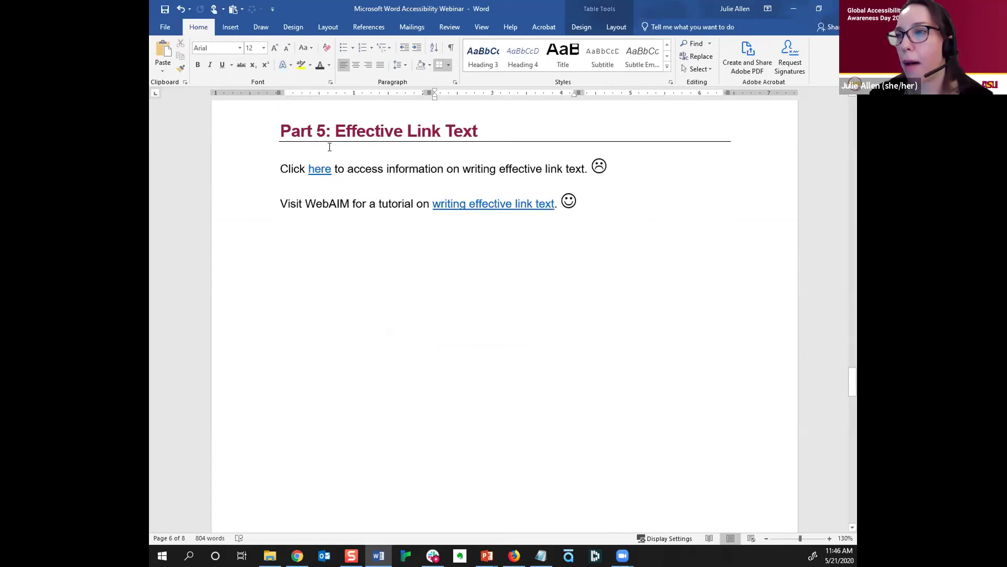
left_click(280, 167)
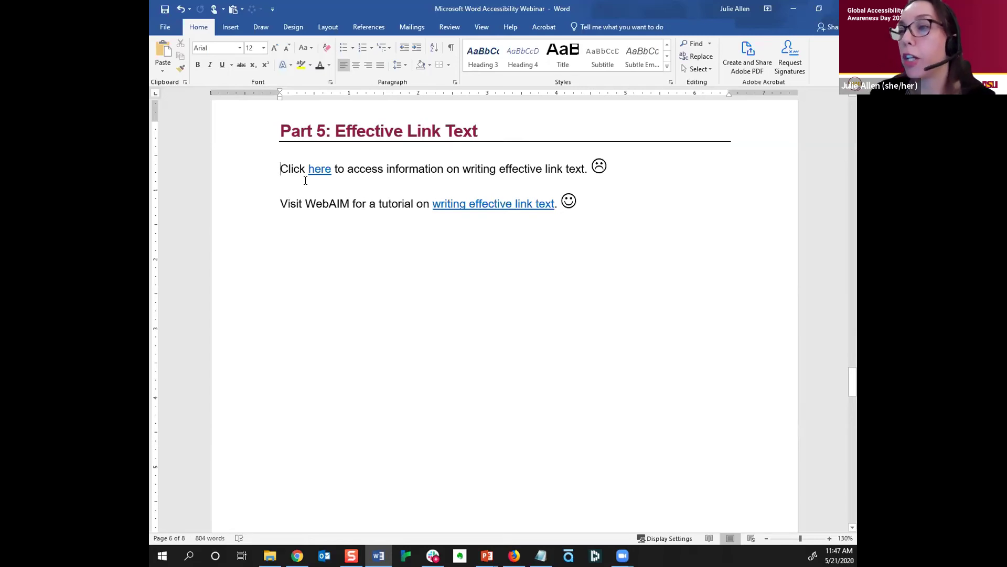
scroll(306, 180, "down", 2)
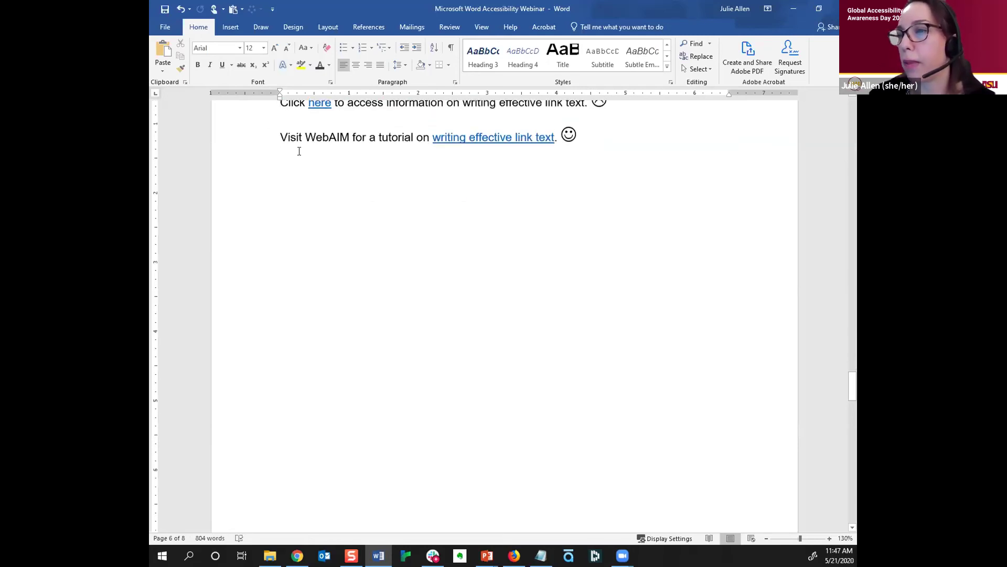
scroll(307, 138, "up", 1)
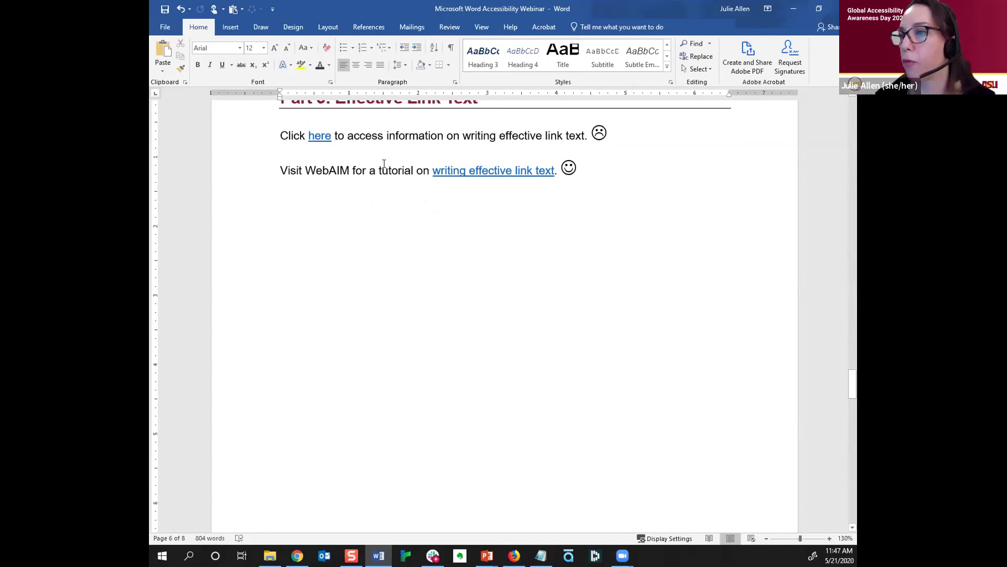
mouse_move(497, 169)
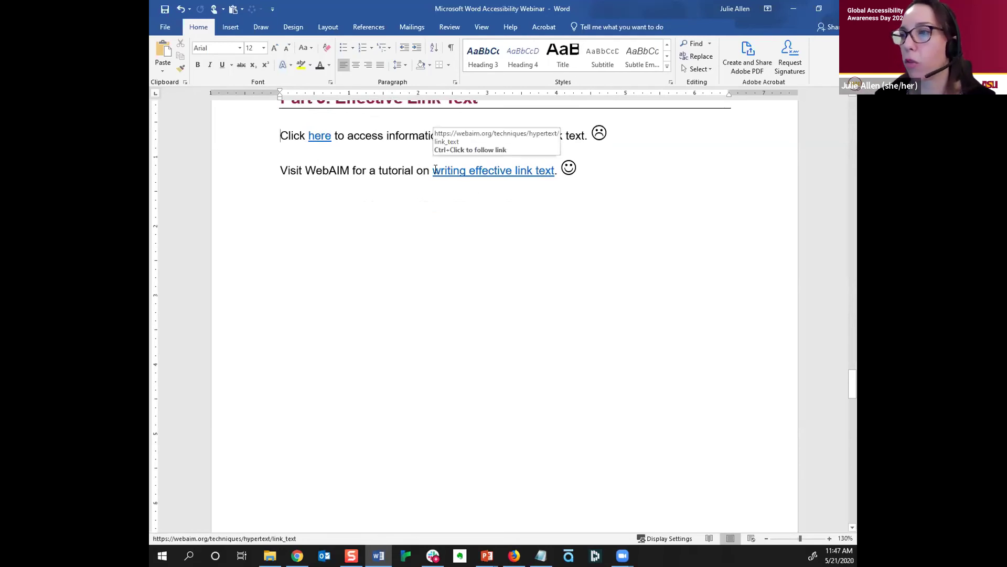
mouse_move(540, 177)
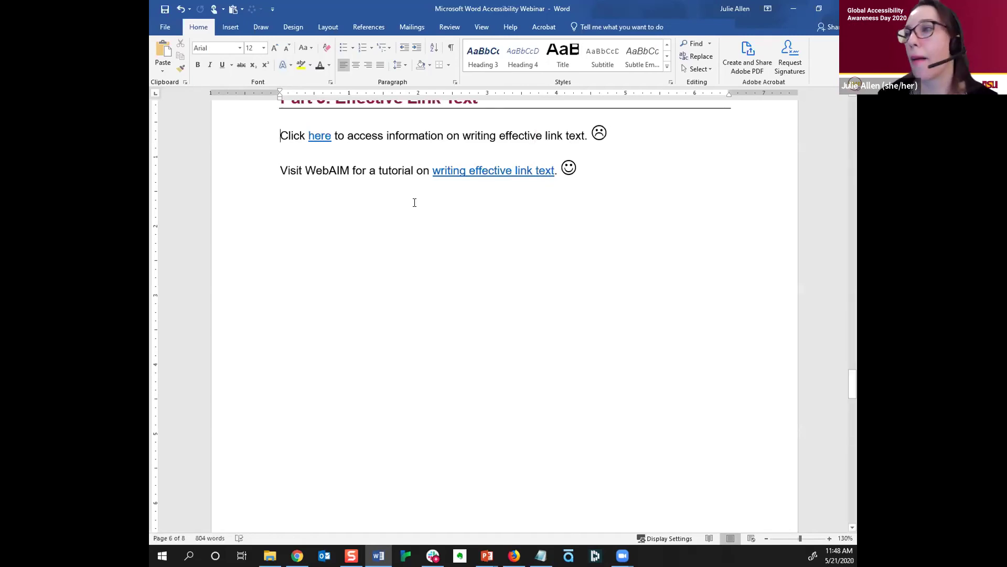
Examine the unbroken French Revolution text in Part 6: Using White Space Effectively
scroll(415, 203, "down", 1)
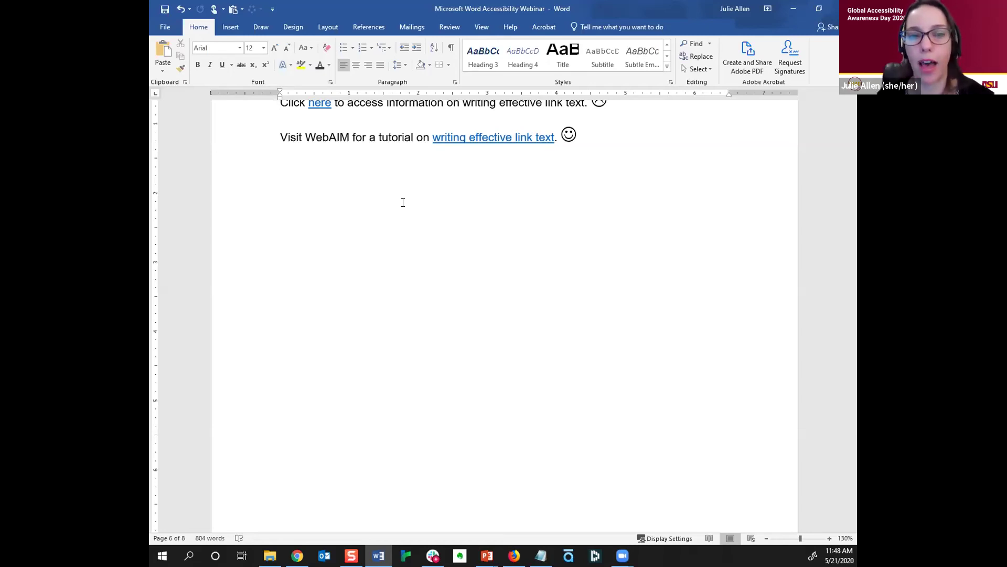
scroll(556, 241, "down", 10)
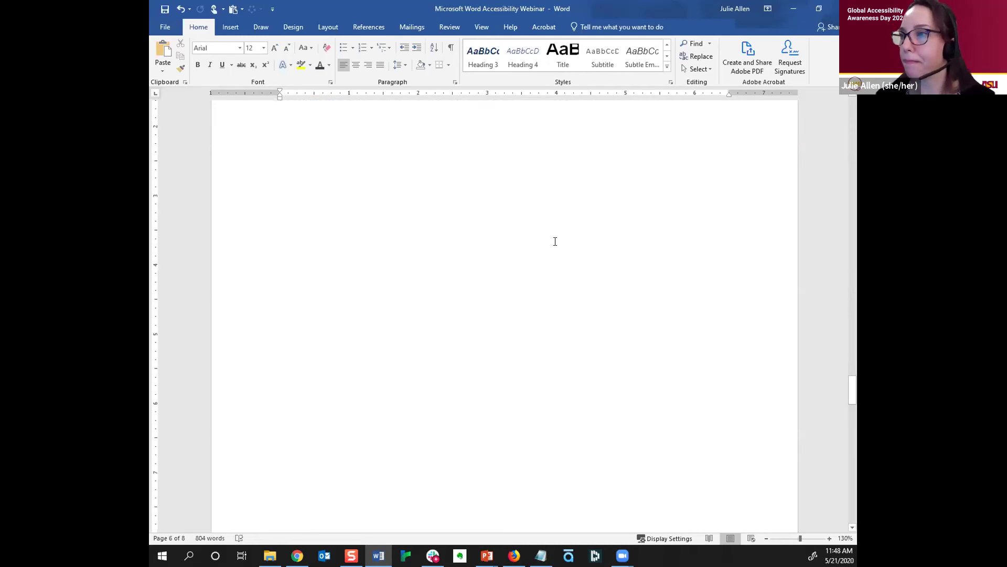
scroll(555, 241, "down", 10)
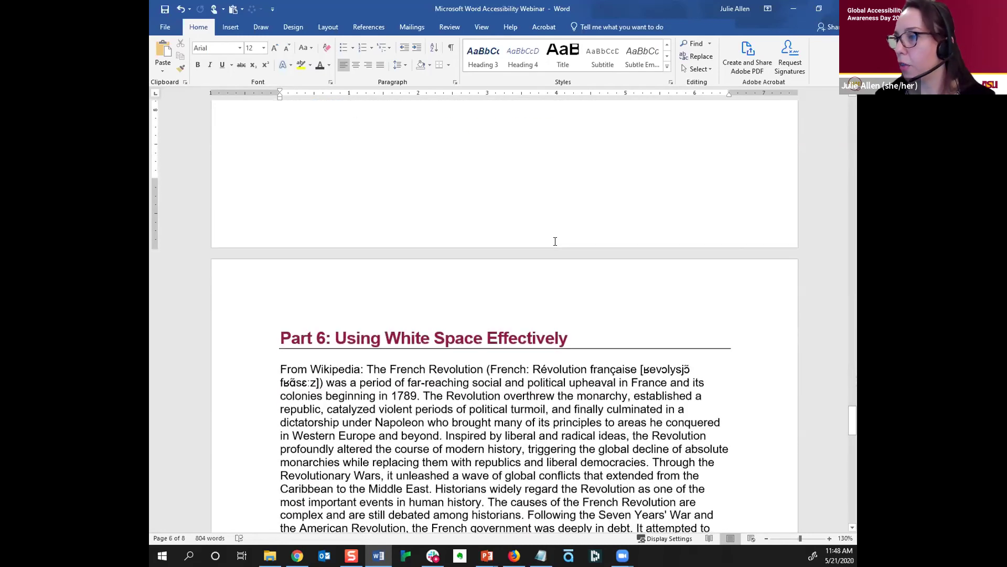
scroll(556, 241, "down", 1)
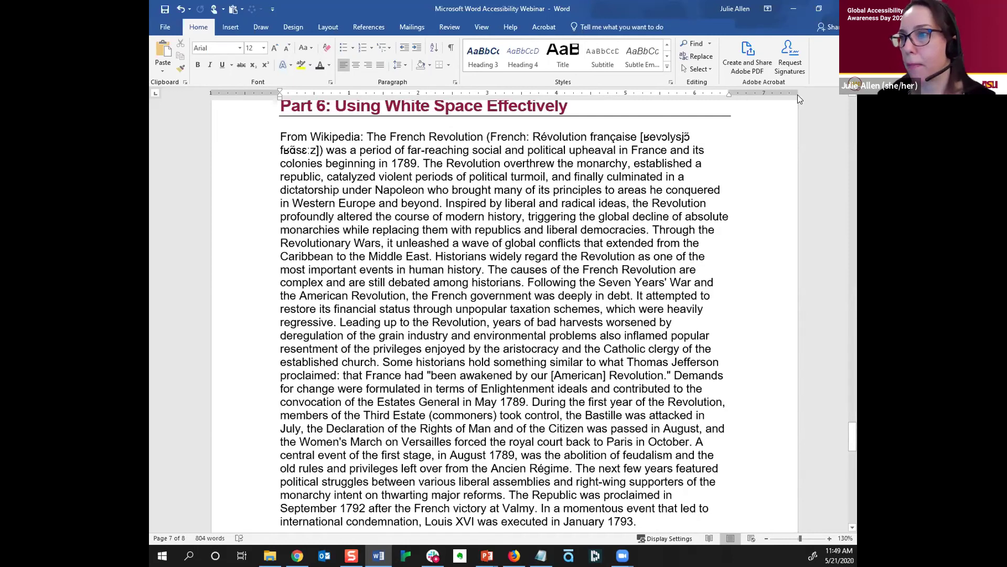
scroll(730, 152, "down", 1)
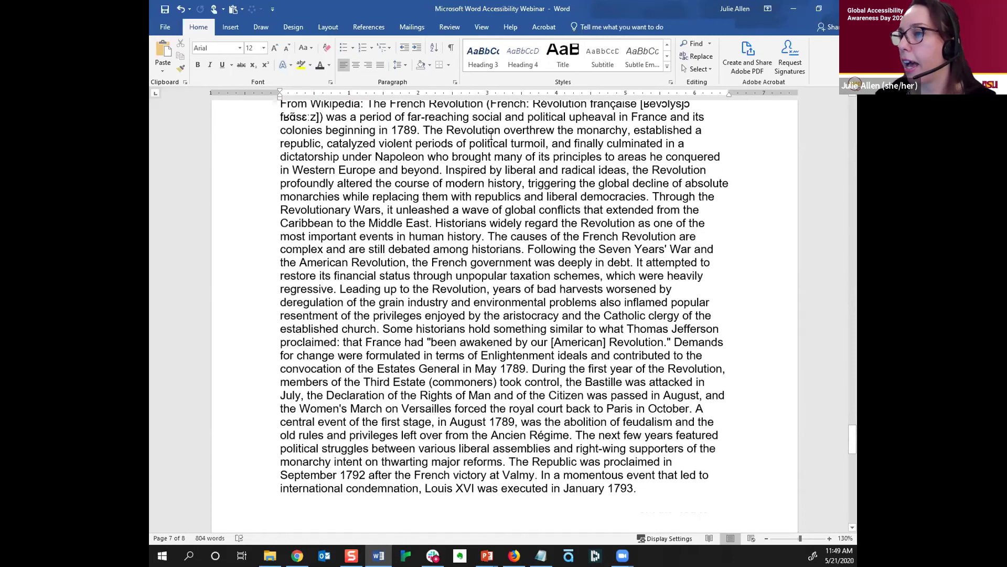
scroll(414, 116, "up", 1)
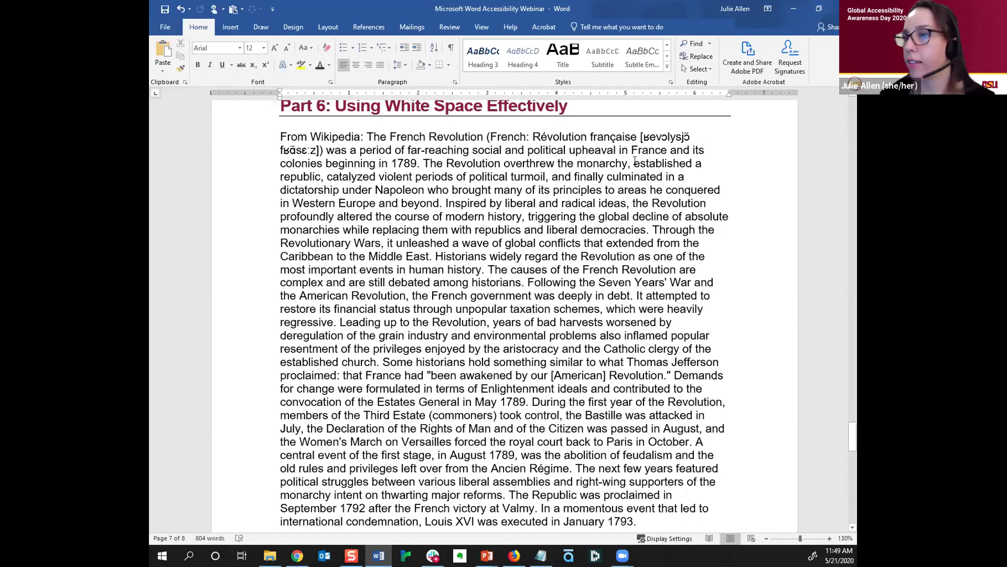
scroll(576, 272, "down", 1)
Start new paragraphs at "Through the Revolutionary Wars" and "It attempted to restore" in the Part 6 text, each preceded by a blank line
left_click(654, 197)
scroll(635, 231, "up", 1)
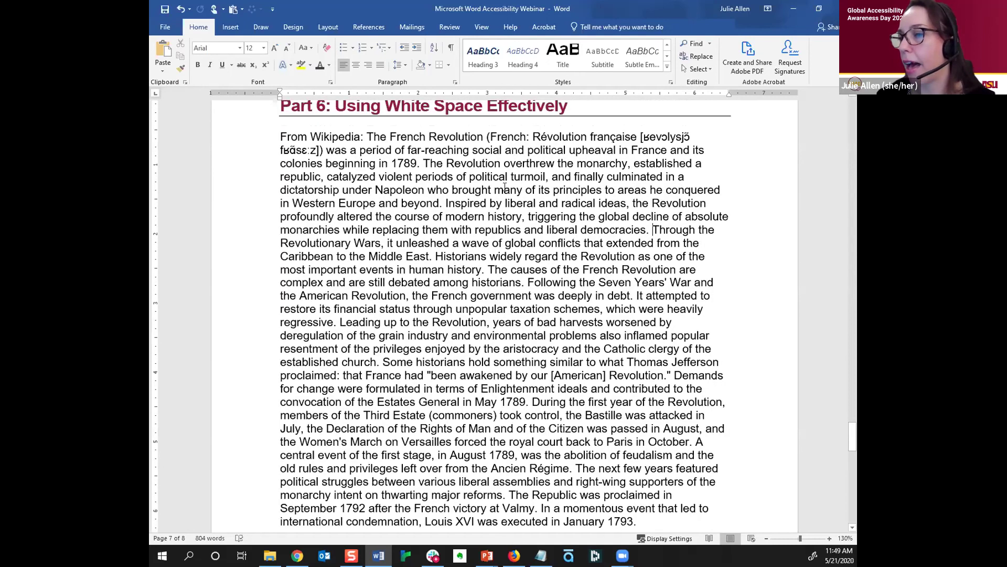
scroll(505, 189, "down", 1)
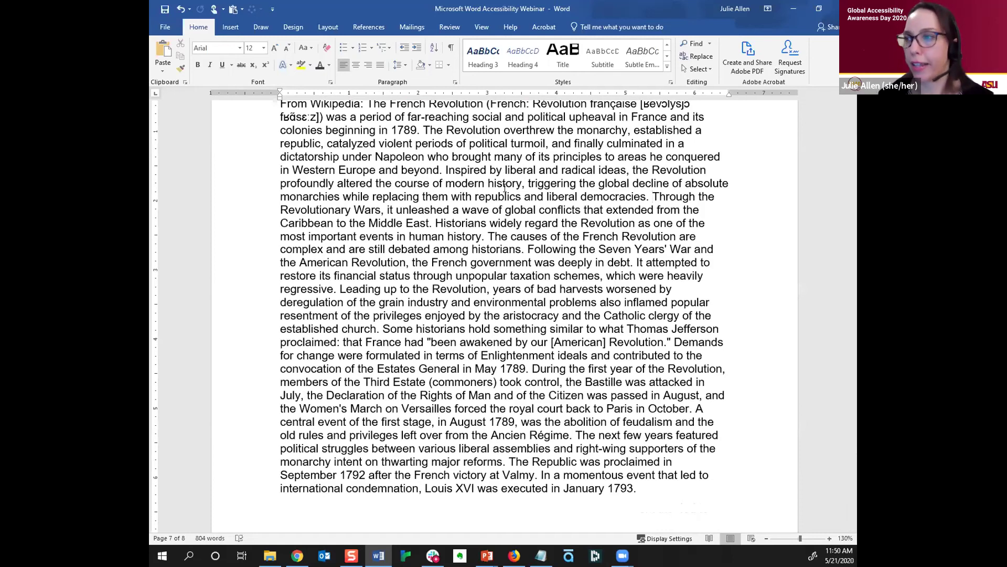
key("Return")
key("Return")
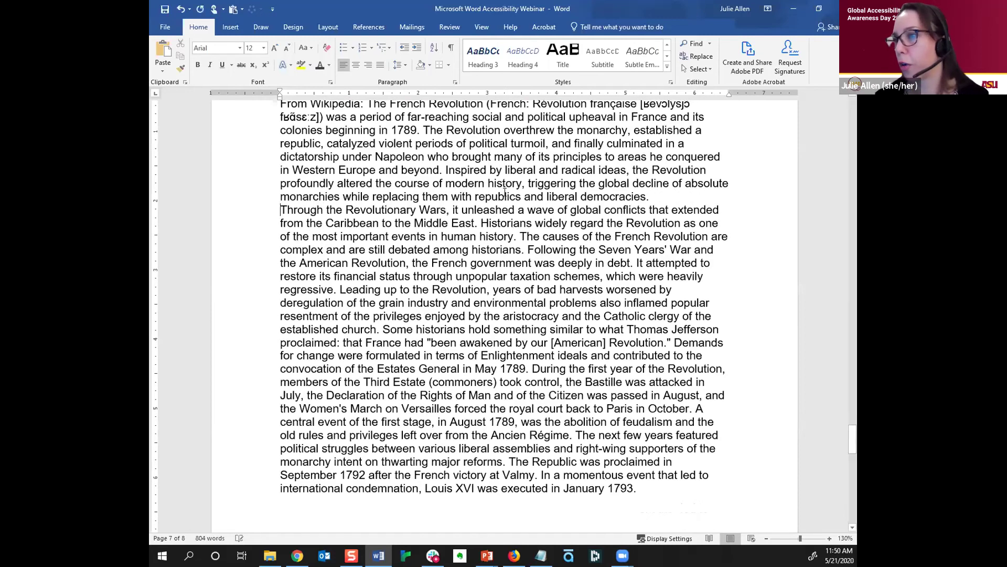
scroll(420, 237, "down", 1)
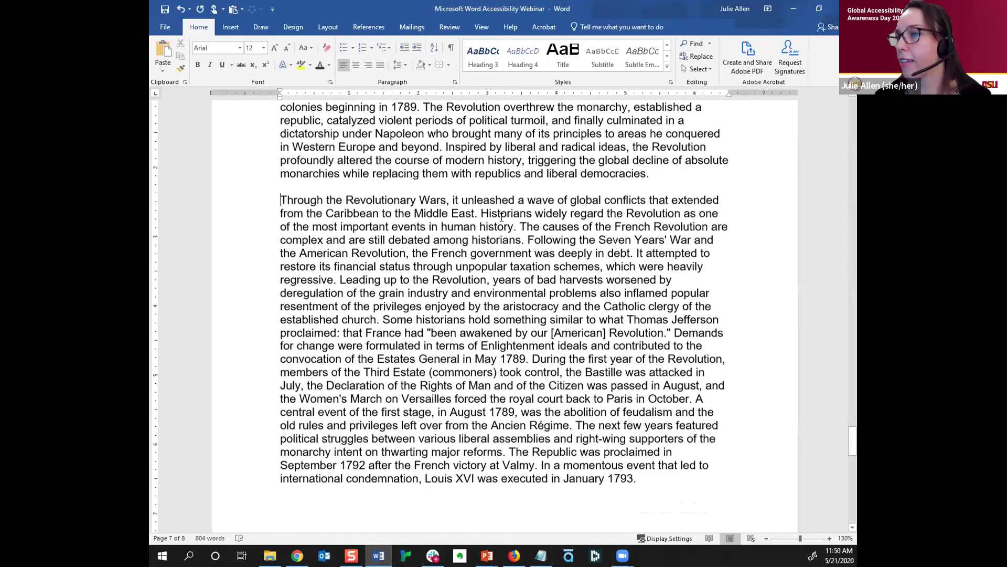
left_click(637, 243)
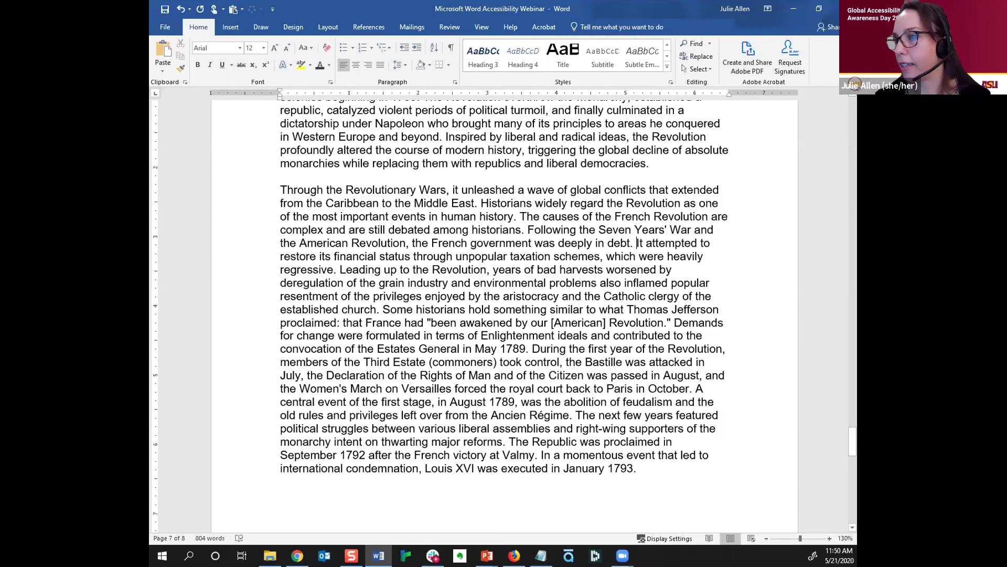
key("Return")
key("Return")
Start new paragraphs at "Demands for change" and "The next few years" in the Part 6 text, each preceded by a blank line
scroll(577, 278, "down", 2)
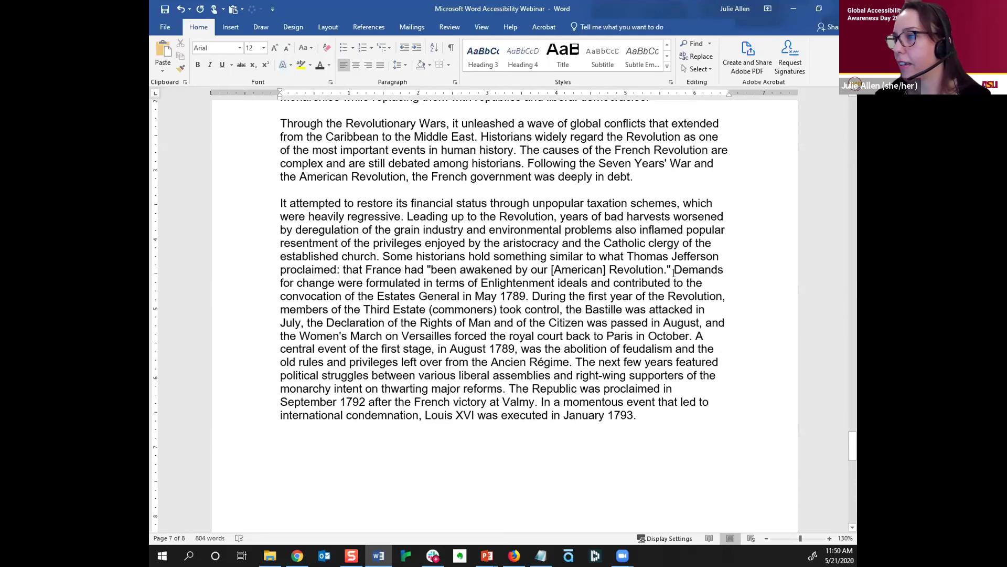
left_click(660, 269)
key("Return")
key("Return")
scroll(569, 298, "down", 2)
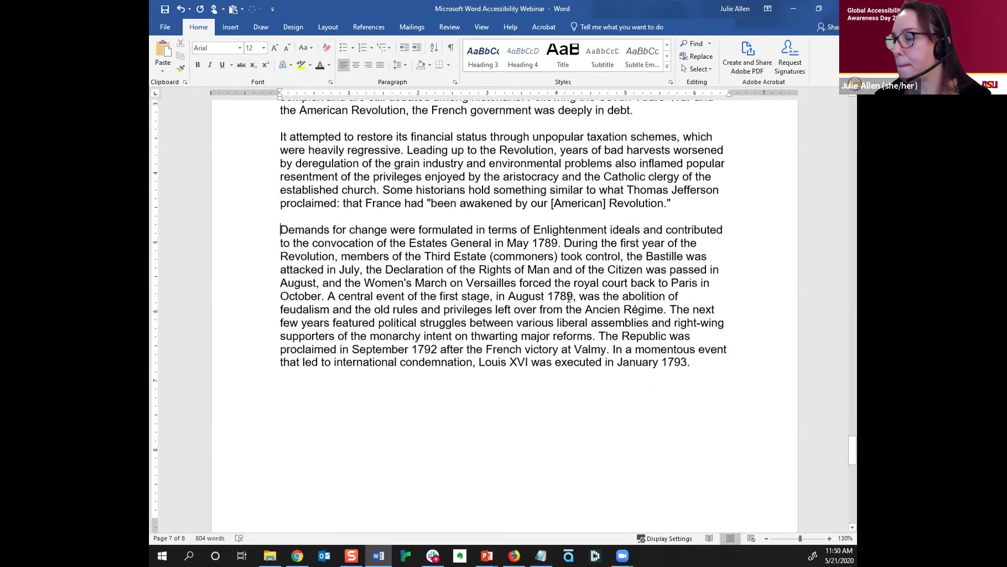
left_click(672, 309)
key("Return")
key("Return")
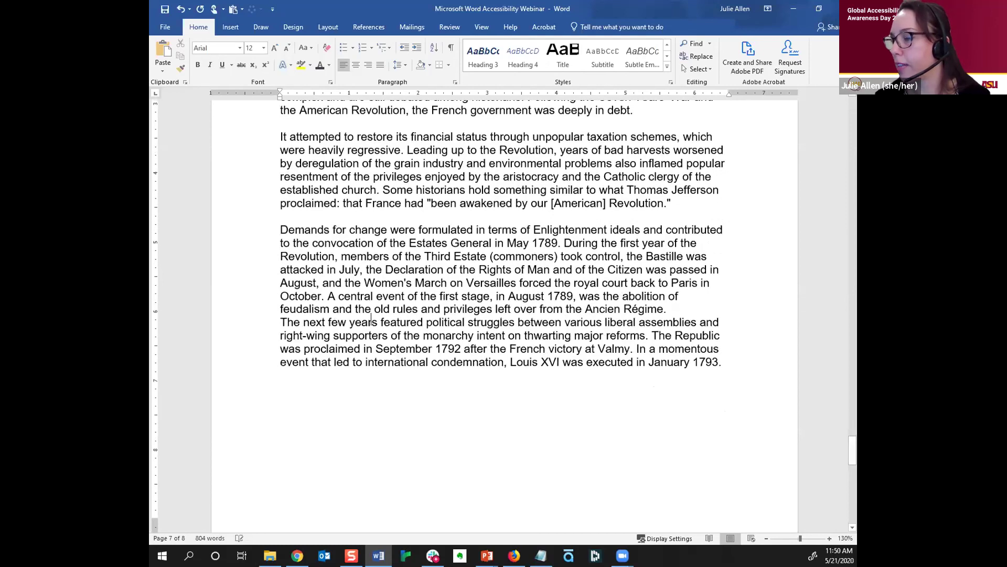
Review the spacing of the separated French Revolution paragraphs from the Part 6 heading to the end of the text
scroll(515, 322, "up", 4)
scroll(514, 321, "up", 2)
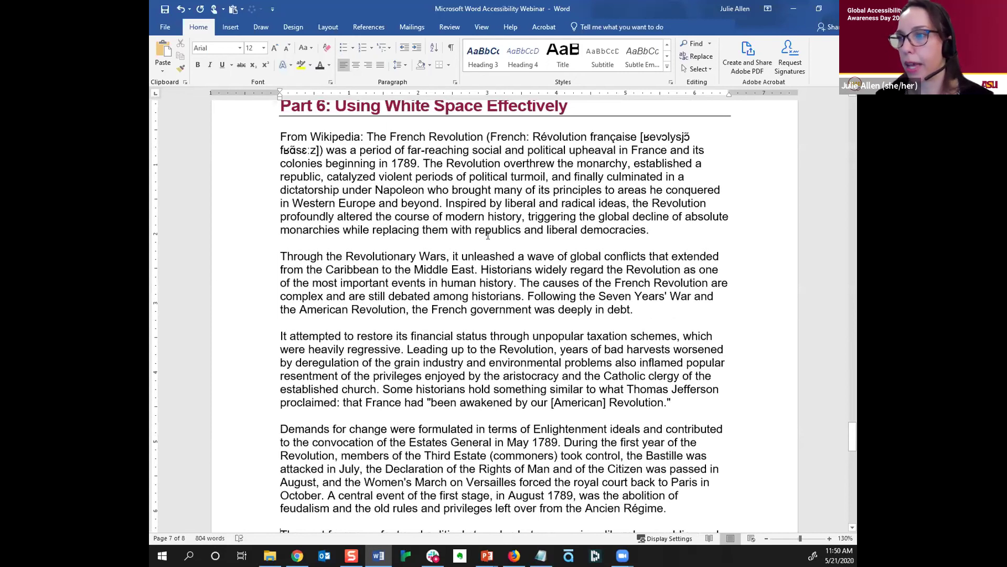
scroll(488, 235, "down", 1)
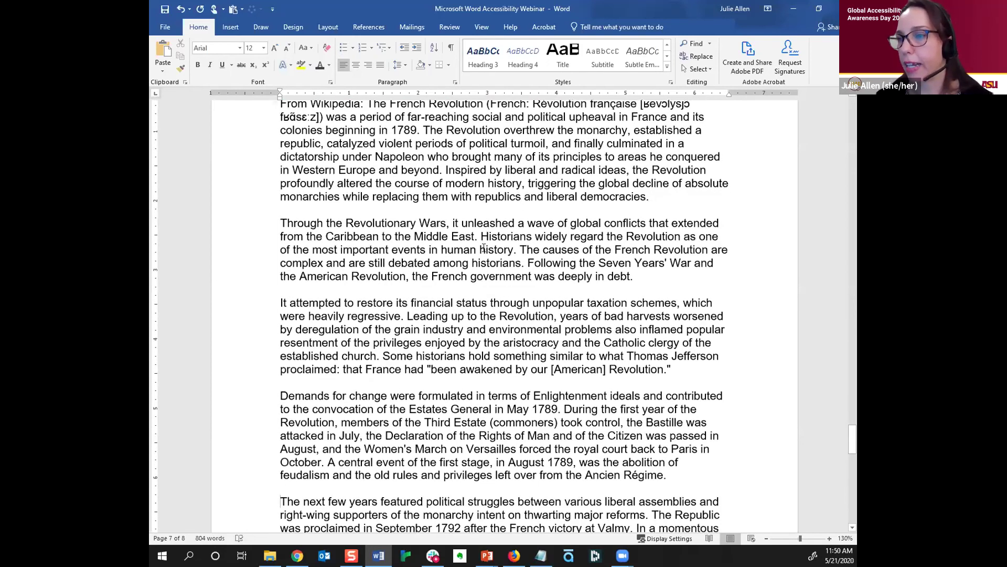
scroll(483, 248, "down", 2)
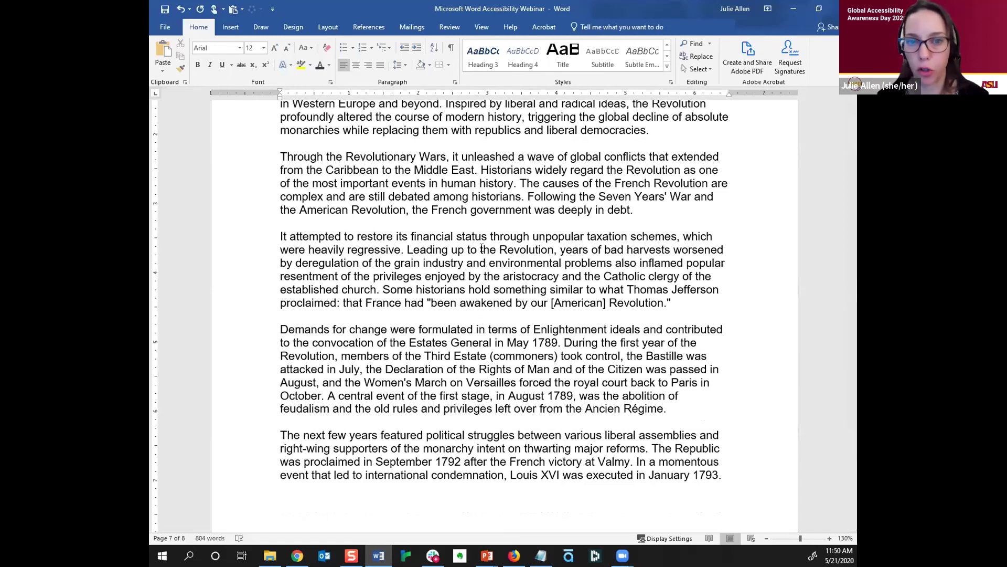
Go to Part 7: Accessibility Checker Tool and run the accessibility check on the document
scroll(481, 248, "down", 8)
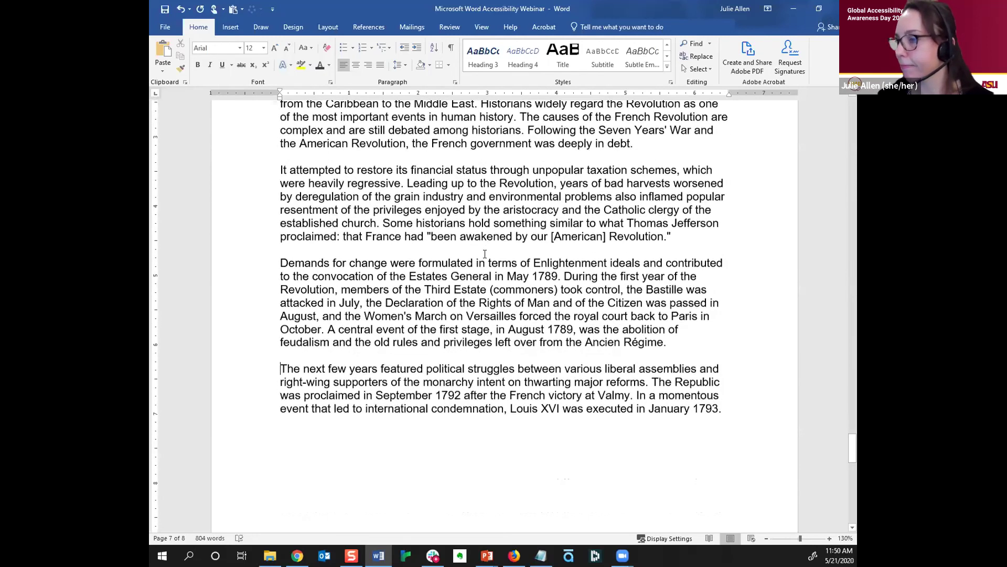
scroll(485, 254, "down", 6)
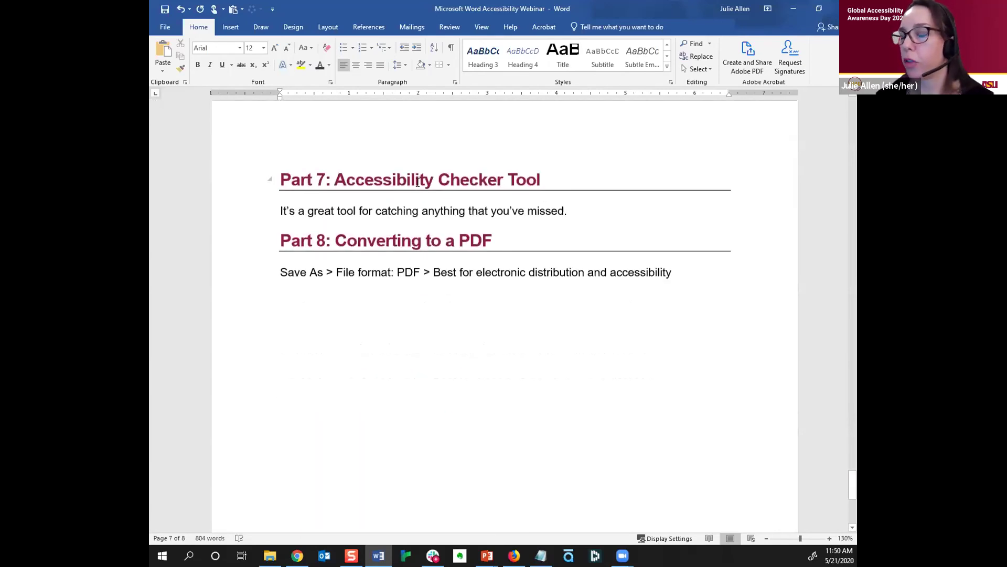
left_click(451, 27)
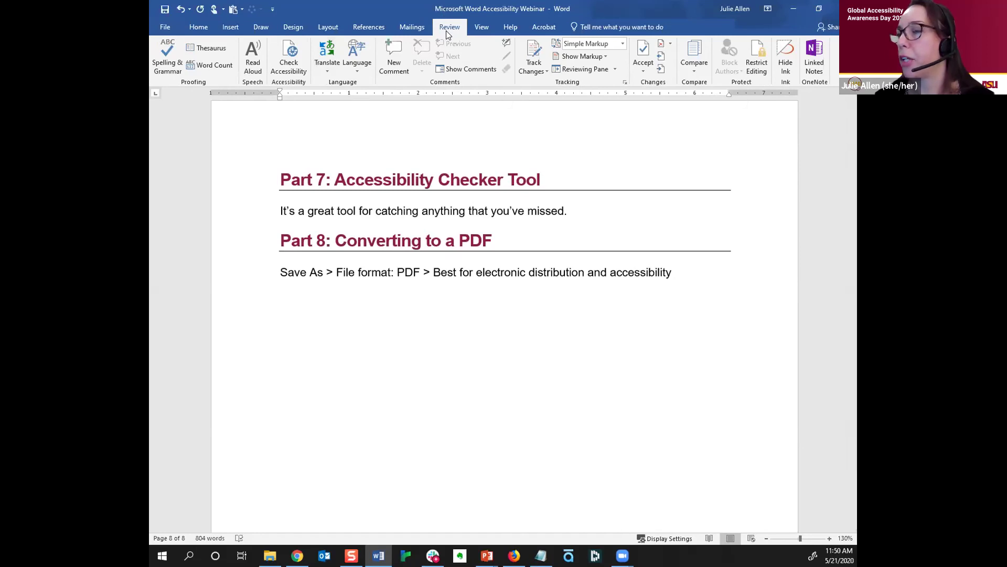
left_click(291, 58)
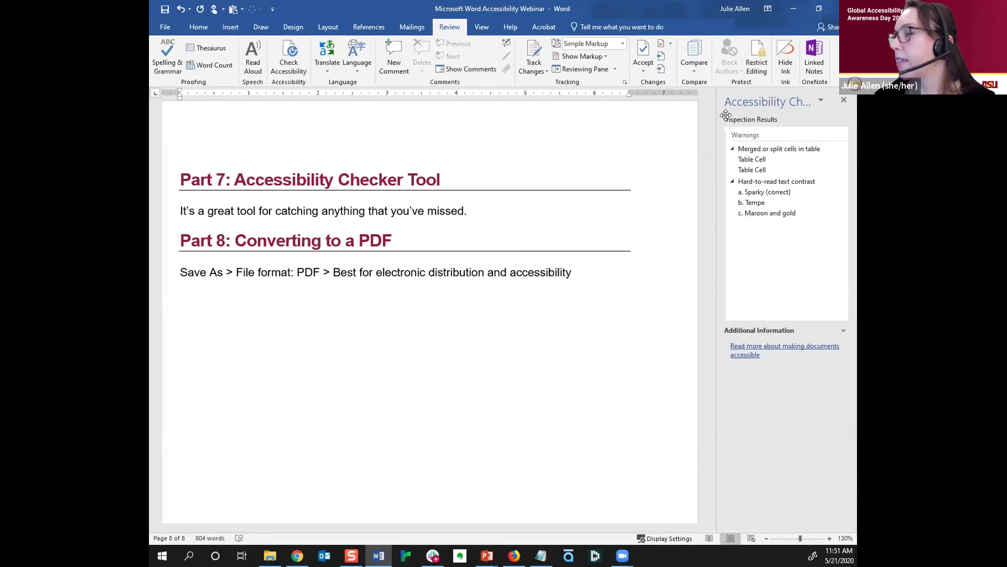
Locate the first table cell flagged for merged or split cells and view its reasons and steps to fix
left_click(758, 149)
left_click(758, 149)
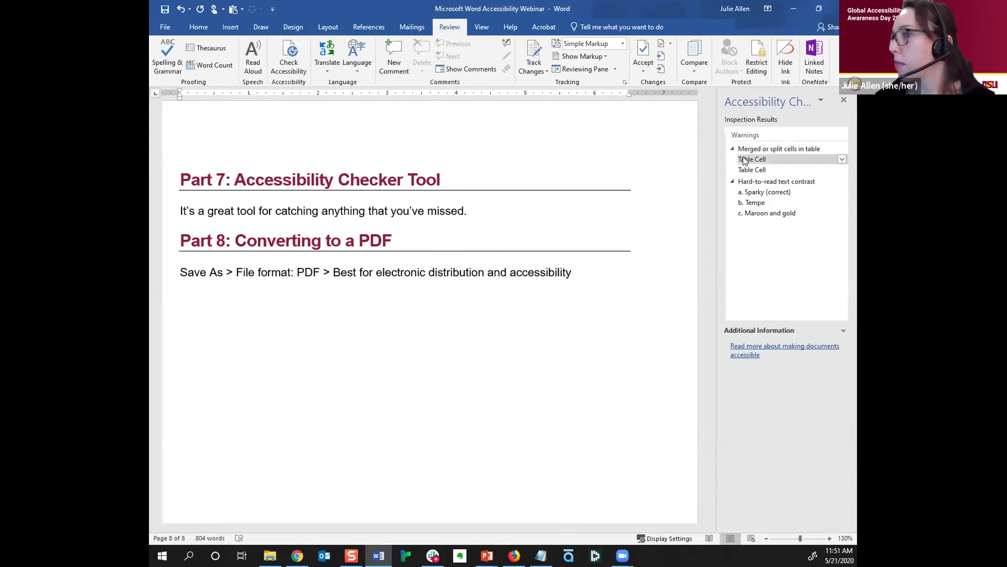
left_click(745, 160)
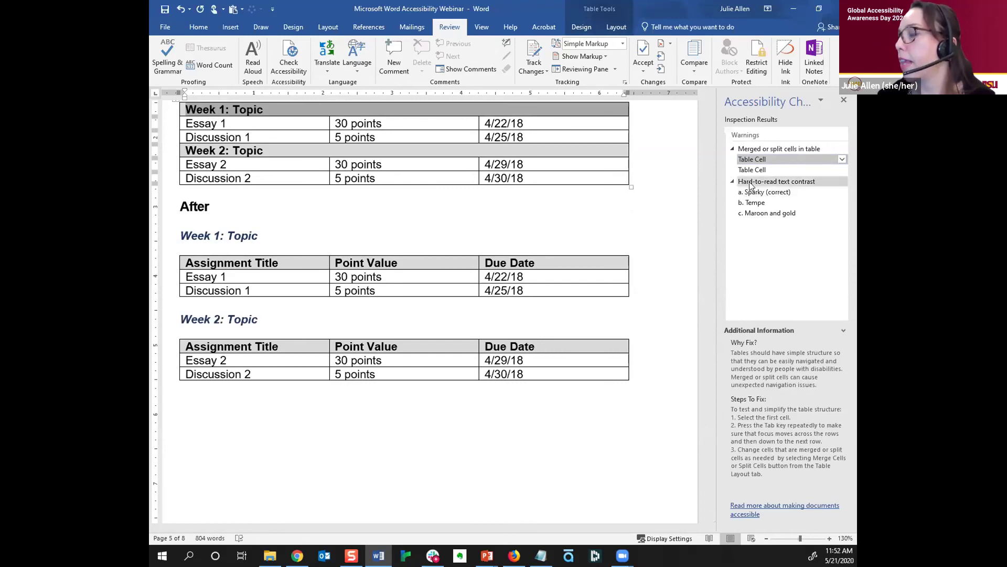
Go back from the tables to the pie chart and the Item A, B and C diagram earlier in the document
scroll(435, 361, "up", 12)
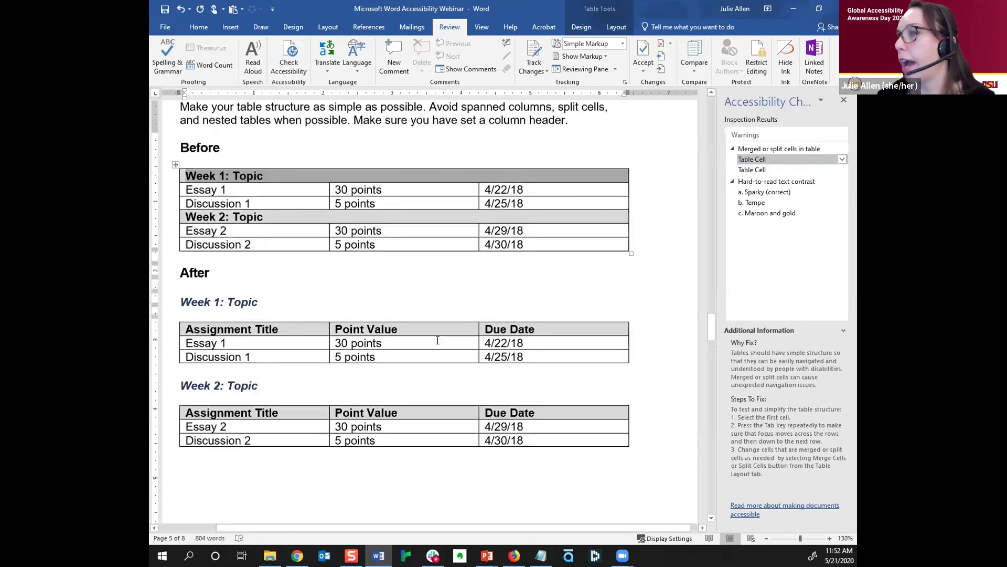
scroll(435, 361, "up", 15)
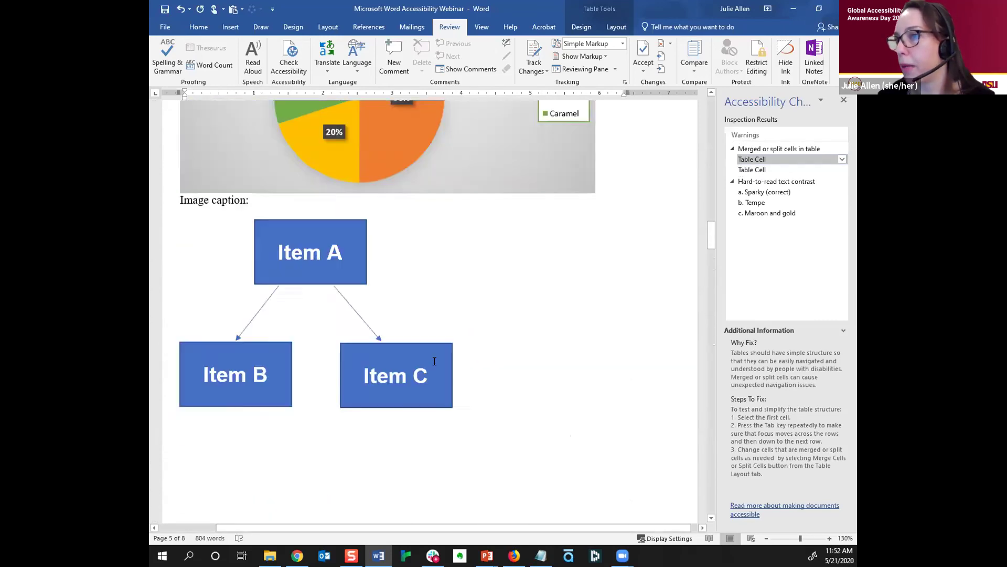